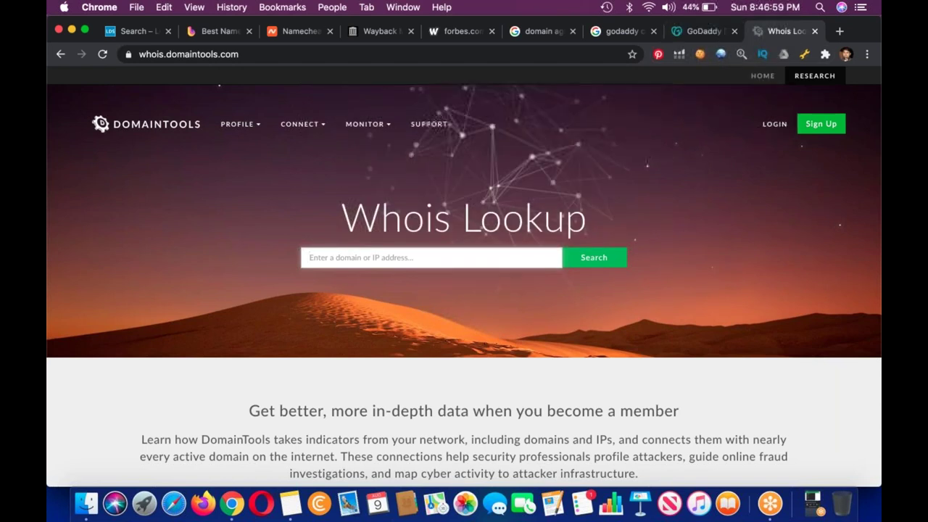
- Run a DomainTools Whois lookup for sms4smile.com
{"action": "left_click", "coordinate": [491, 258]}
{"action": "type", "text": "sms4"}
{"action": "key", "text": "Down"}
{"action": "key", "text": "Return"}
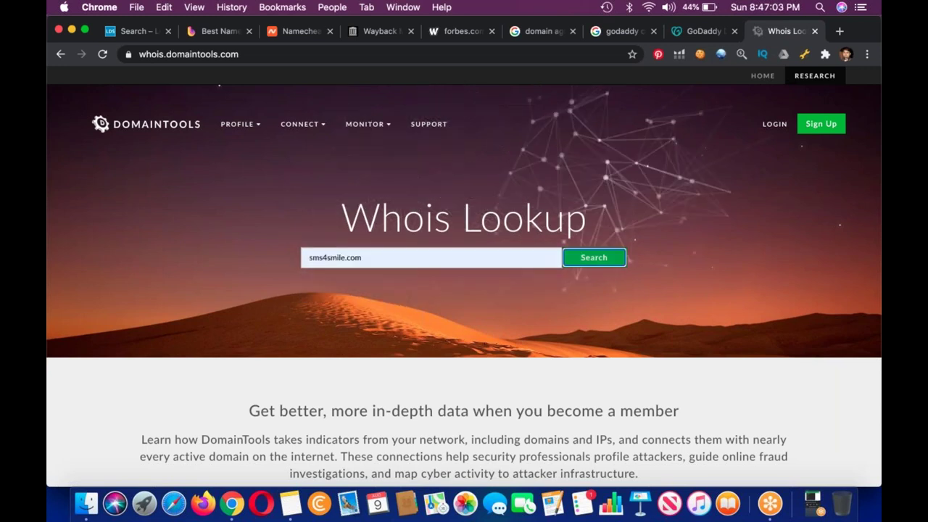
{"action": "key", "text": "Tab"}
{"action": "key", "text": "Return"}
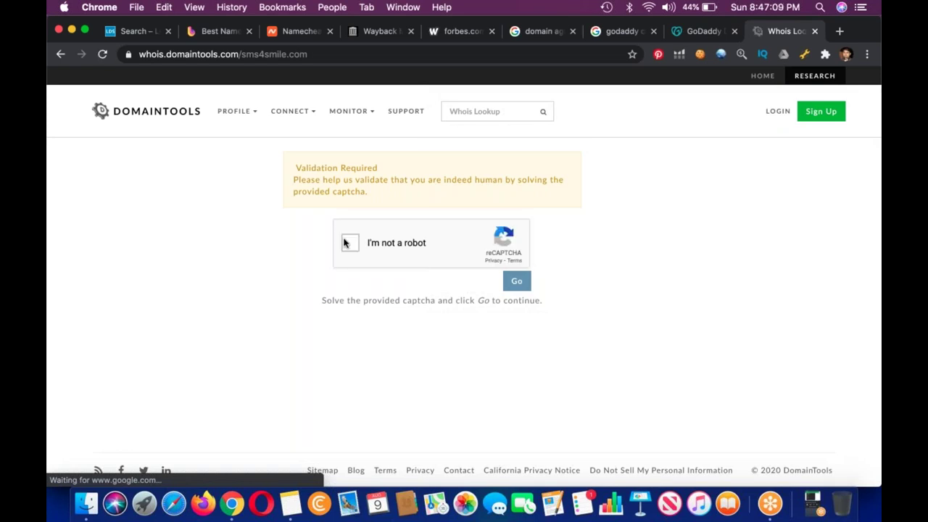
- Tick 'I'm not a robot' and solve the vehicles, traffic lights and bicycles image challenges
{"action": "left_click", "coordinate": [351, 243]}
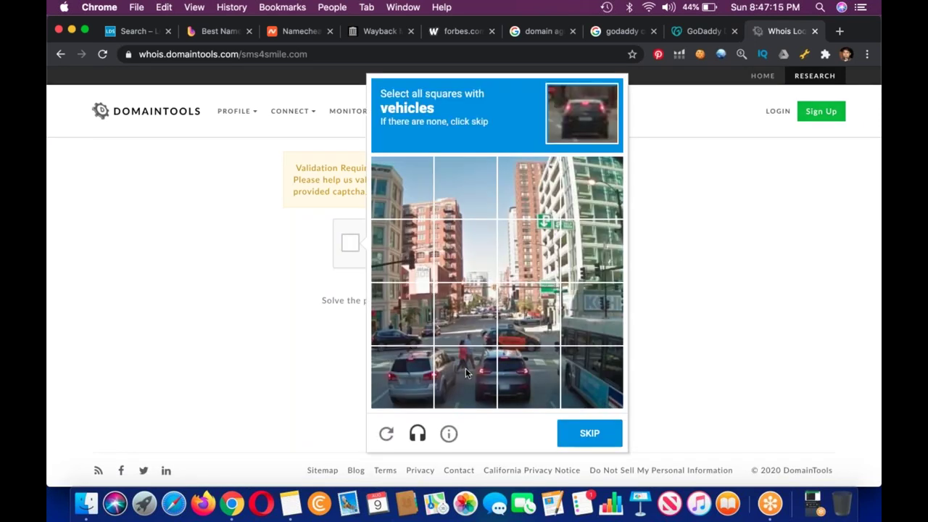
{"action": "left_click", "coordinate": [516, 373]}
{"action": "left_click", "coordinate": [443, 374]}
{"action": "left_click", "coordinate": [410, 374]}
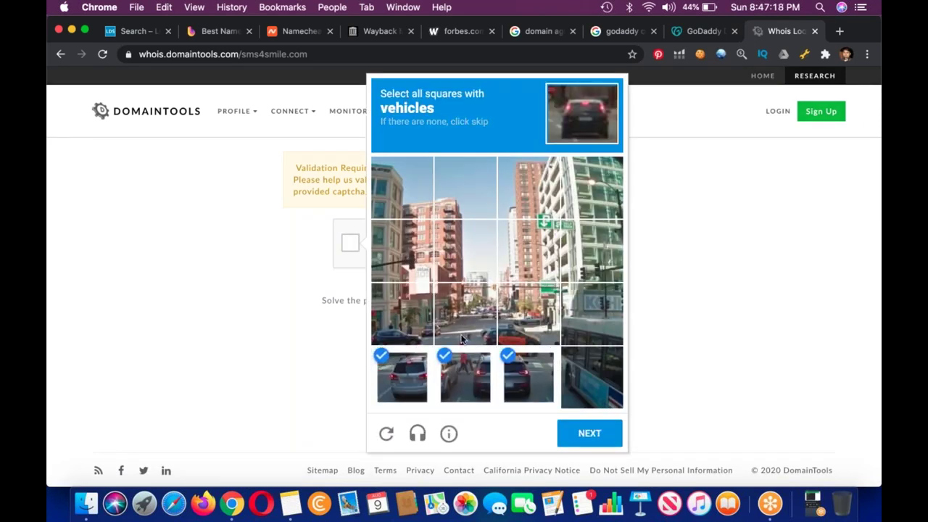
{"action": "left_click", "coordinate": [590, 432]}
{"action": "left_click", "coordinate": [592, 313]}
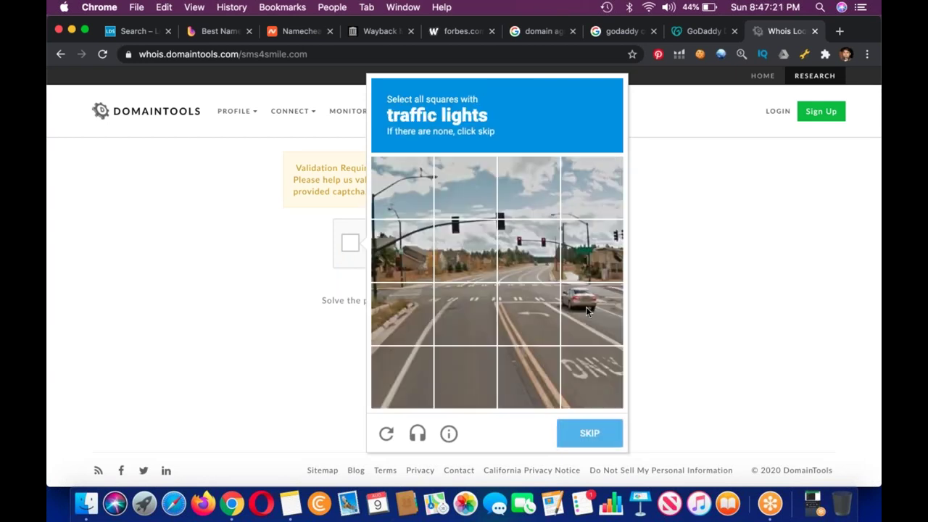
{"action": "left_click", "coordinate": [547, 311]}
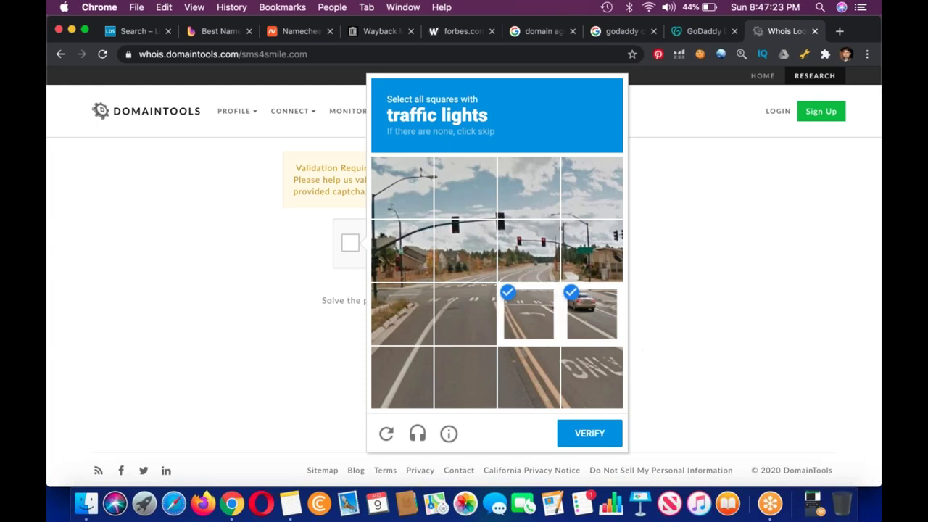
{"action": "left_click", "coordinate": [590, 432]}
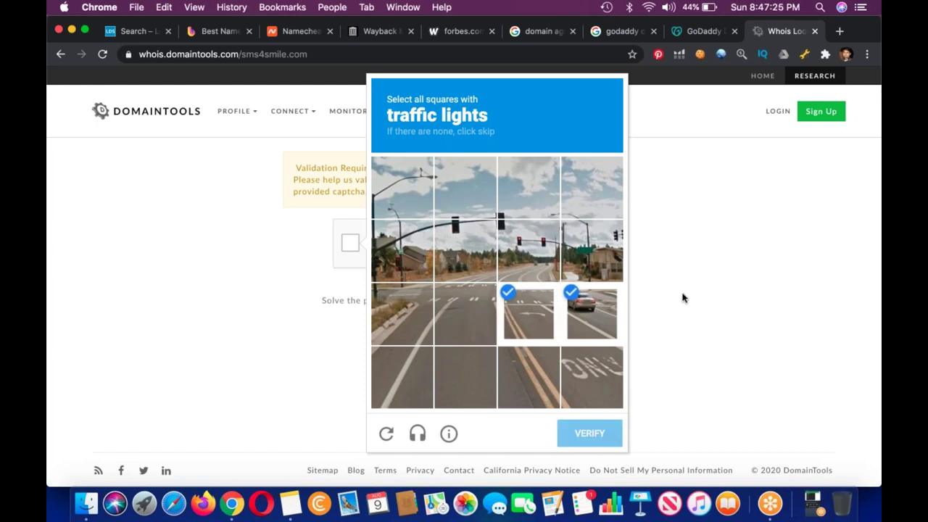
{"action": "left_click", "coordinate": [476, 255]}
{"action": "left_click", "coordinate": [528, 250]}
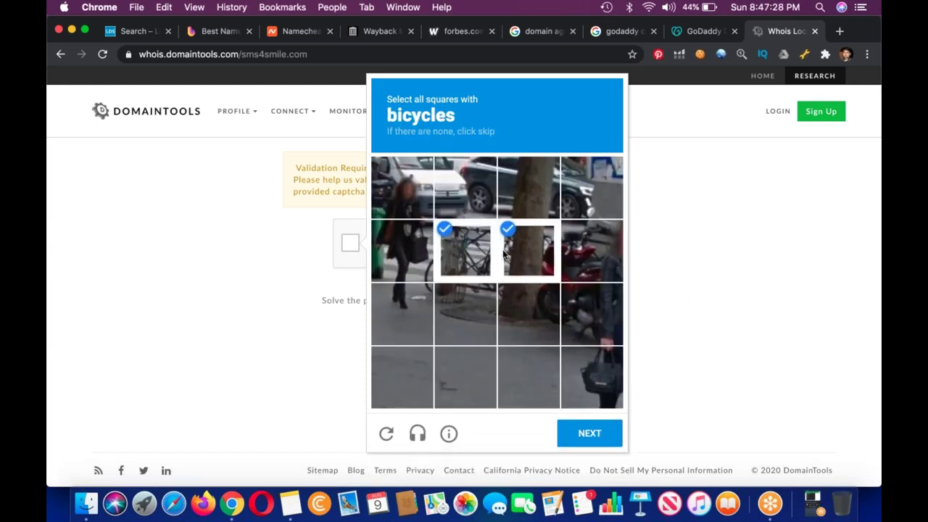
{"action": "left_click", "coordinate": [462, 304]}
{"action": "left_click", "coordinate": [403, 250]}
{"action": "left_click", "coordinate": [411, 307]}
{"action": "left_click", "coordinate": [590, 434]}
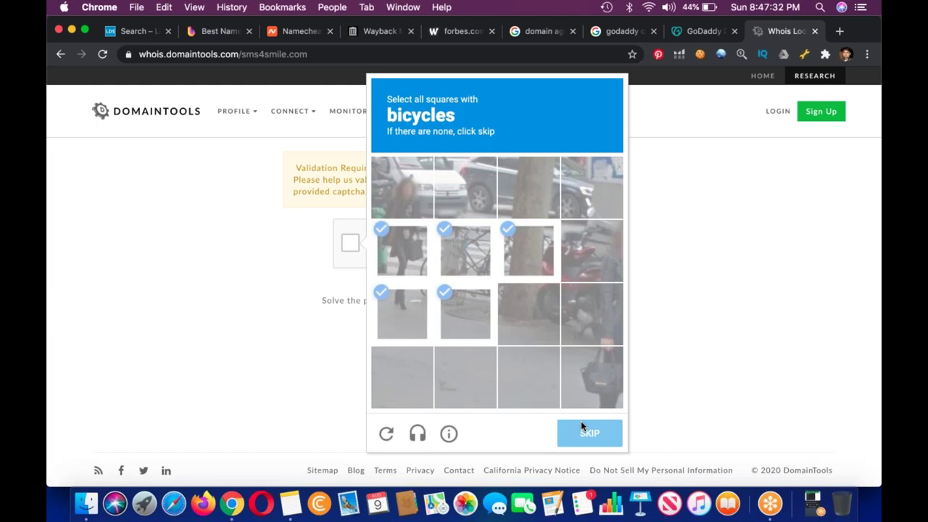
- Finish the reCAPTCHA with the traffic lights and parking meters challenges
{"action": "left_click", "coordinate": [519, 268]}
{"action": "left_click", "coordinate": [591, 251]}
{"action": "left_click", "coordinate": [464, 250]}
{"action": "left_click", "coordinate": [402, 250]}
{"action": "left_click", "coordinate": [406, 305]}
{"action": "left_click", "coordinate": [405, 370]}
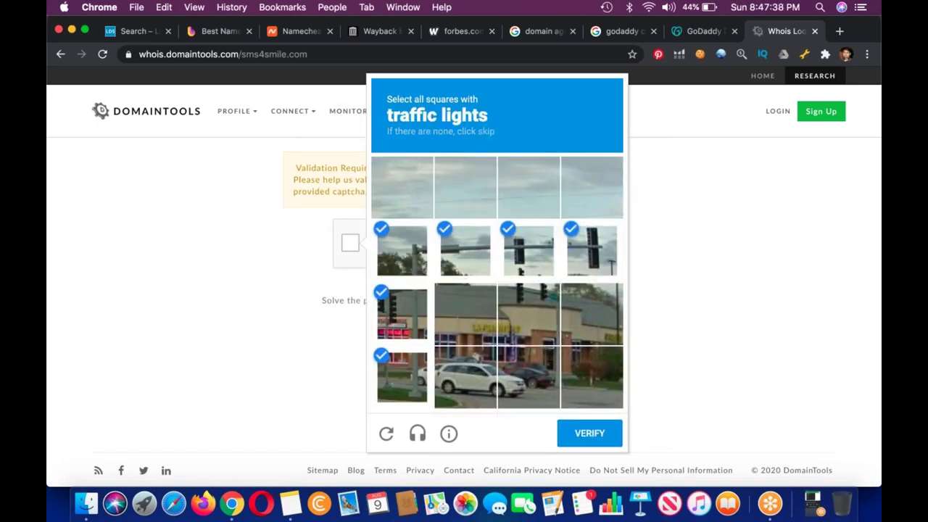
{"action": "left_click", "coordinate": [590, 434]}
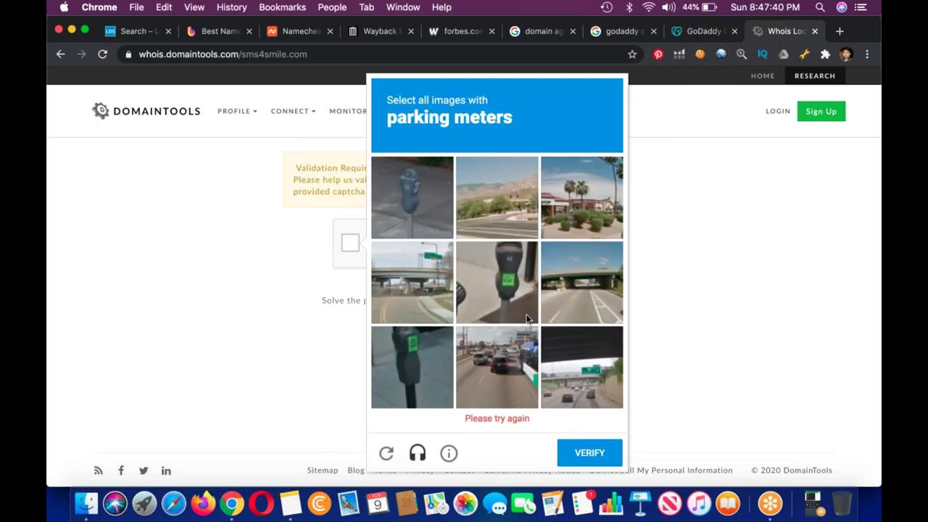
{"action": "left_click", "coordinate": [450, 351]}
{"action": "left_click", "coordinate": [411, 204]}
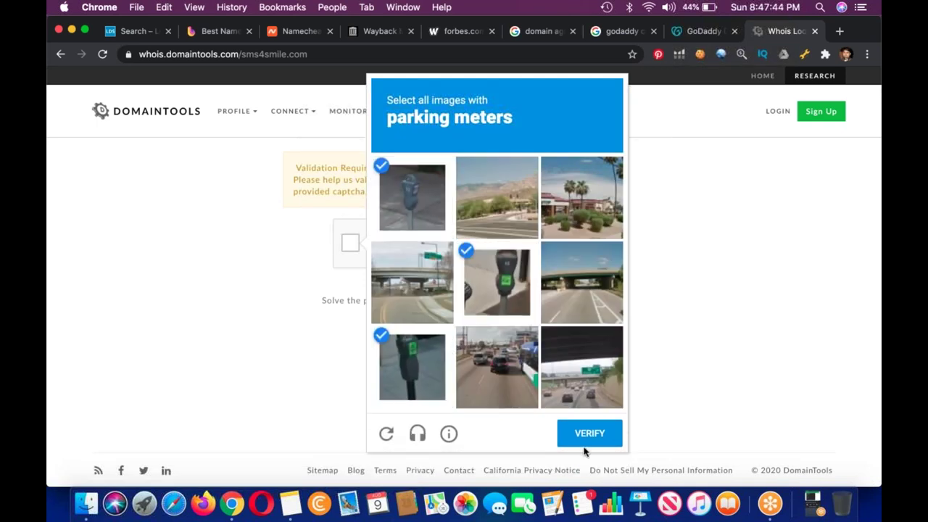
{"action": "left_click", "coordinate": [582, 438]}
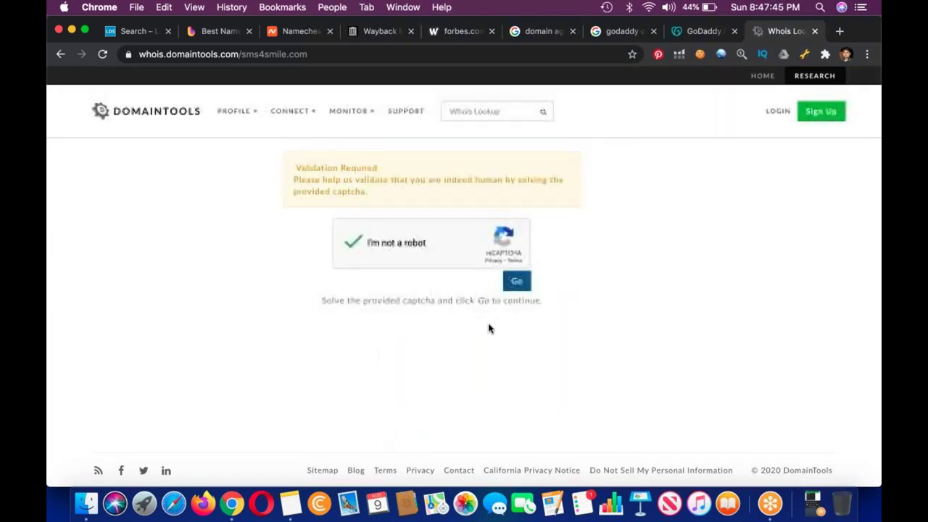
- Continue to the sms4smile.com Whois record after verification
{"action": "left_click", "coordinate": [516, 282]}
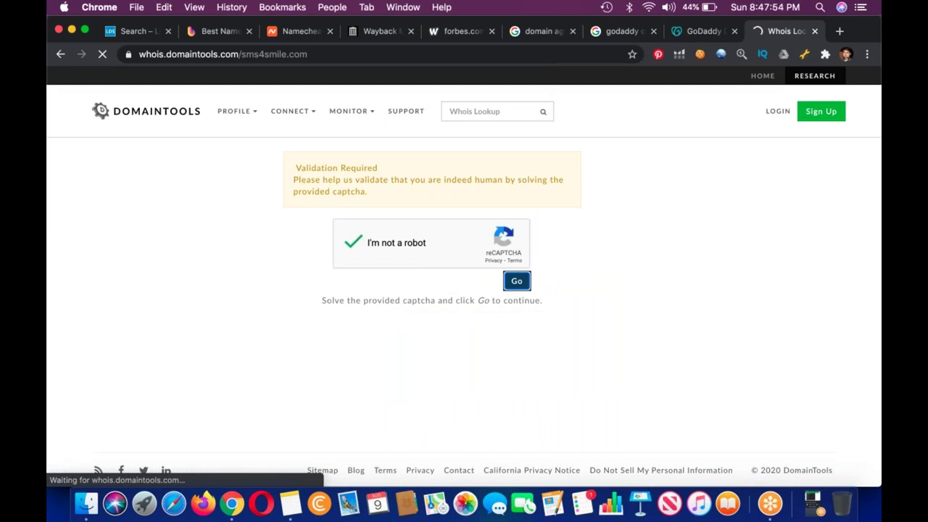
{"action": "left_click", "coordinate": [708, 40]}
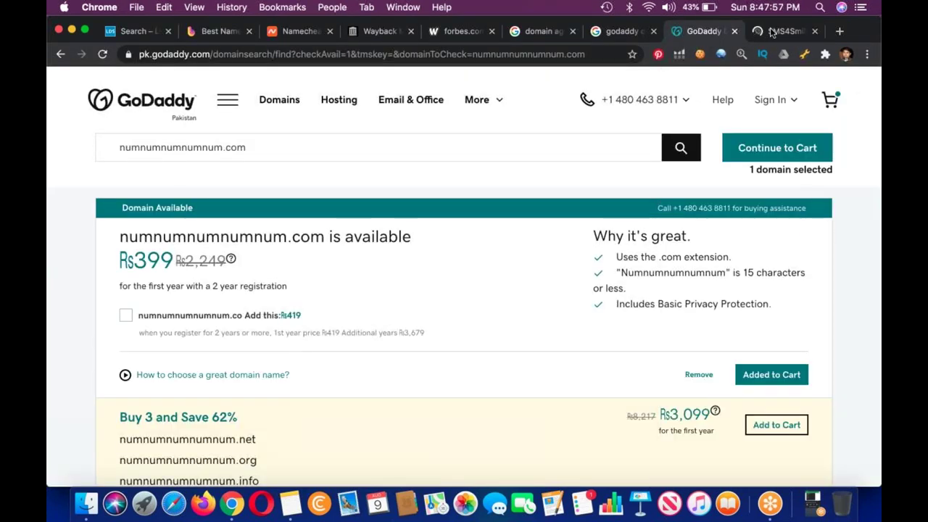
{"action": "key", "text": "ctrl+Tab"}
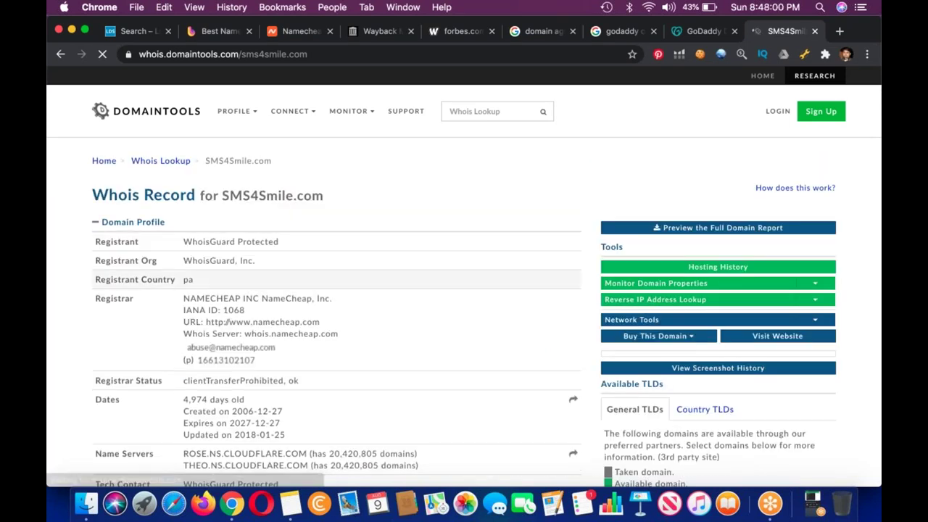
- Highlight the record's 'Expires on 2027-12-27' line under Dates
{"action": "scroll", "coordinate": [293, 334], "scroll_direction": "down", "scroll_amount": 1}
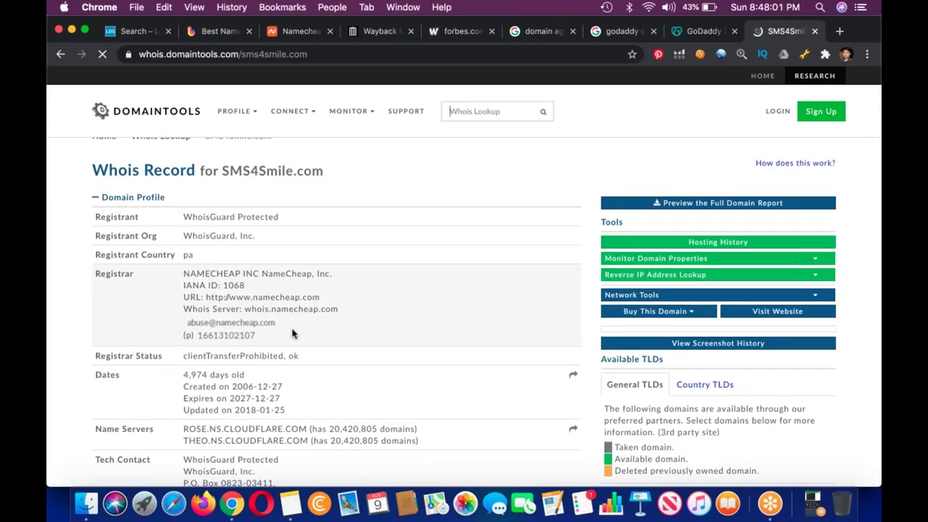
{"action": "scroll", "coordinate": [292, 333], "scroll_direction": "down", "scroll_amount": 1}
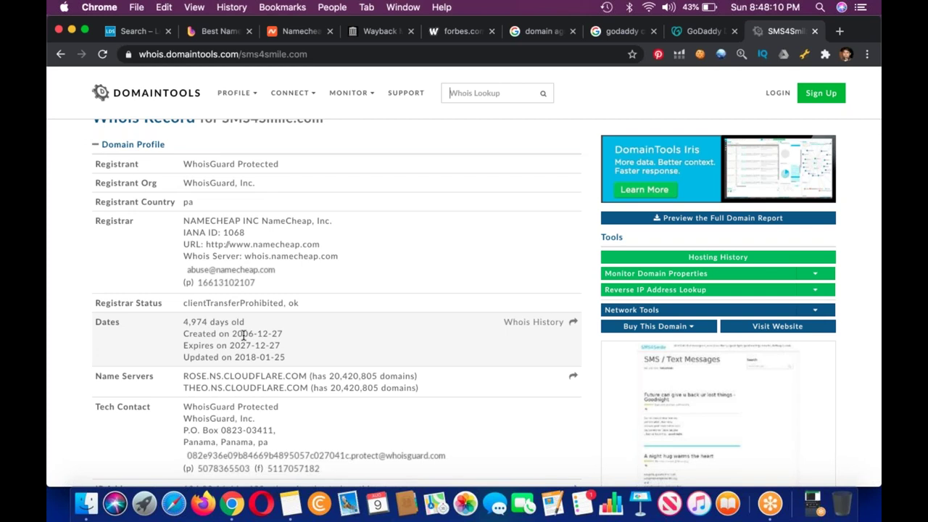
{"action": "scroll", "coordinate": [243, 334], "scroll_direction": "down", "scroll_amount": 1}
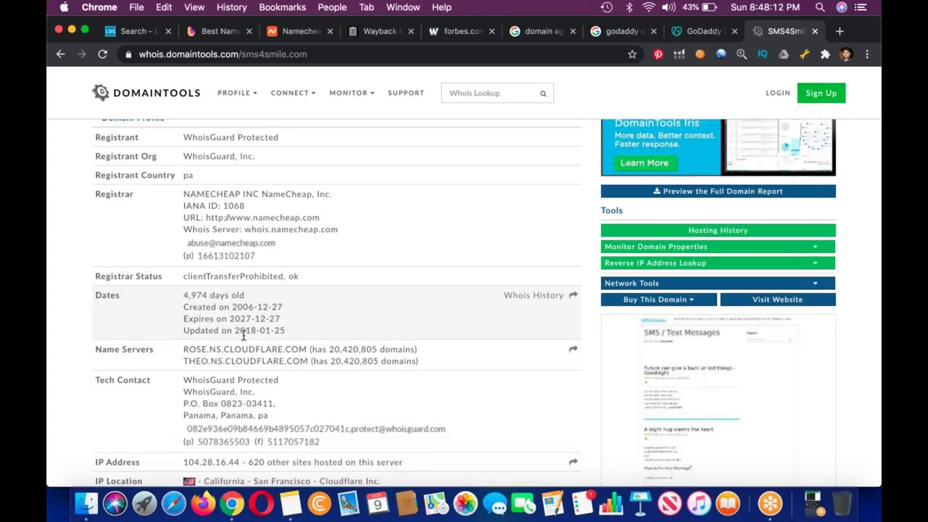
{"action": "left_click_drag", "start_coordinate": [283, 319], "coordinate": [183, 319]}
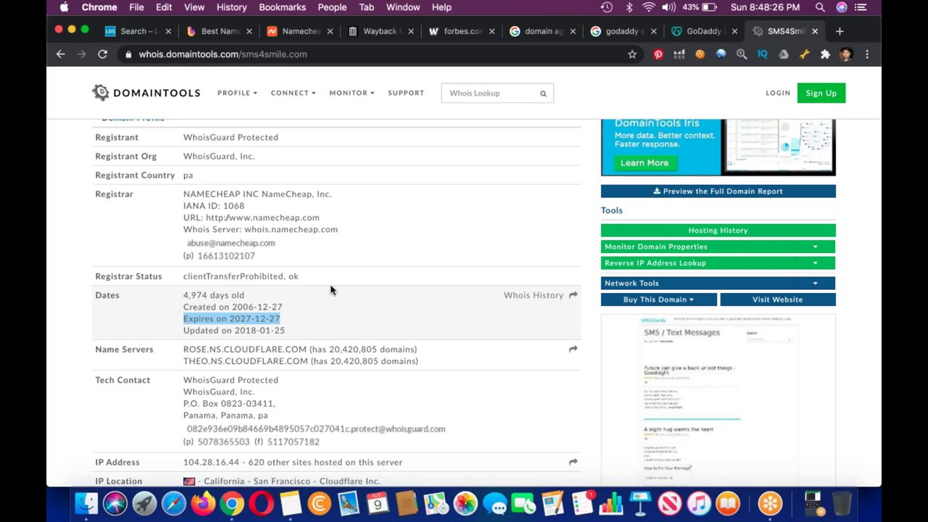
{"action": "scroll", "coordinate": [330, 290], "scroll_direction": "down", "scroll_amount": 5}
{"action": "scroll", "coordinate": [464, 290], "scroll_direction": "down", "scroll_amount": 5}
{"action": "scroll", "coordinate": [464, 290], "scroll_direction": "up", "scroll_amount": 15}
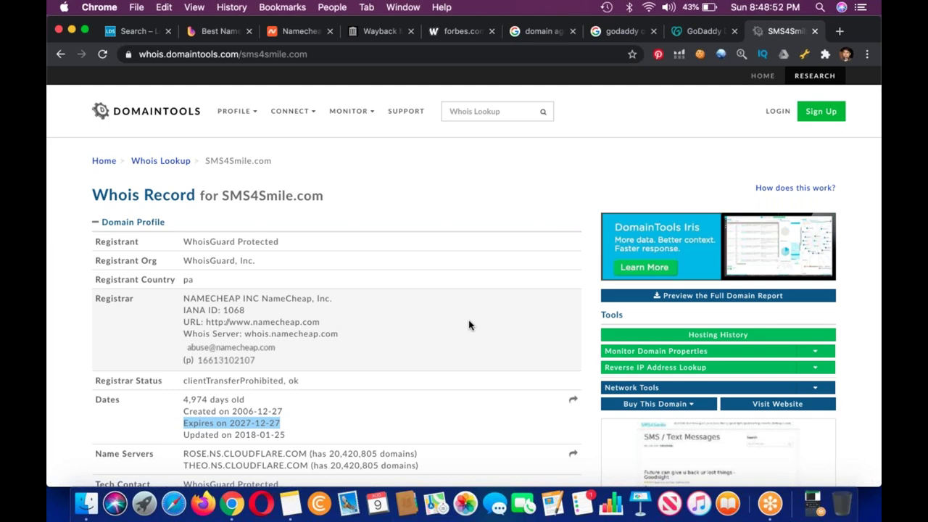
- Proceed from the numnumnumnumnum.com GoDaddy result to its configuration page and review it
{"action": "left_click", "coordinate": [699, 31]}
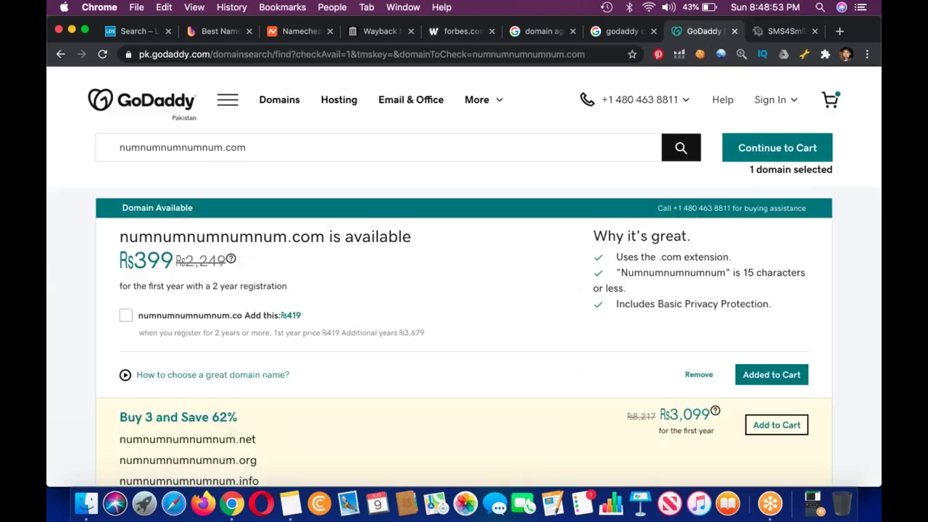
{"action": "left_click", "coordinate": [758, 149]}
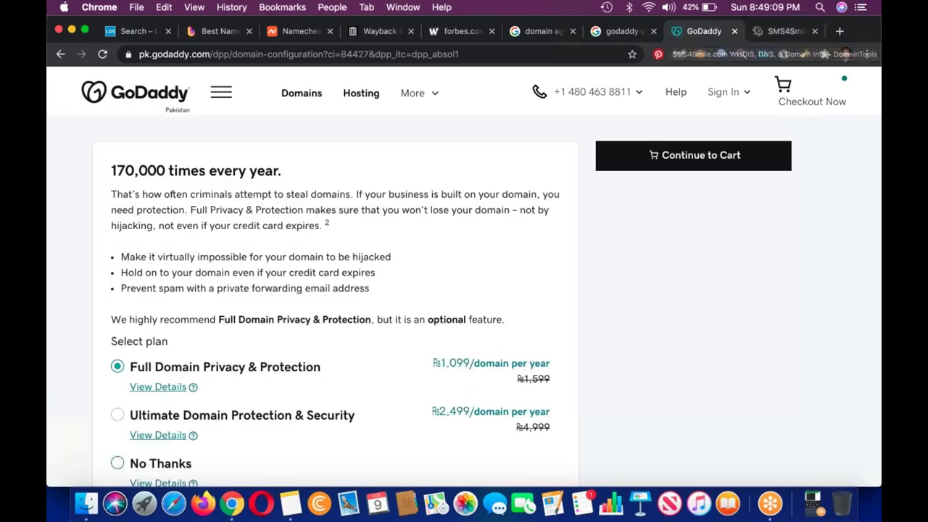
{"action": "scroll", "coordinate": [464, 276], "scroll_direction": "down", "scroll_amount": 2}
{"action": "scroll", "coordinate": [120, 367], "scroll_direction": "down", "scroll_amount": 2}
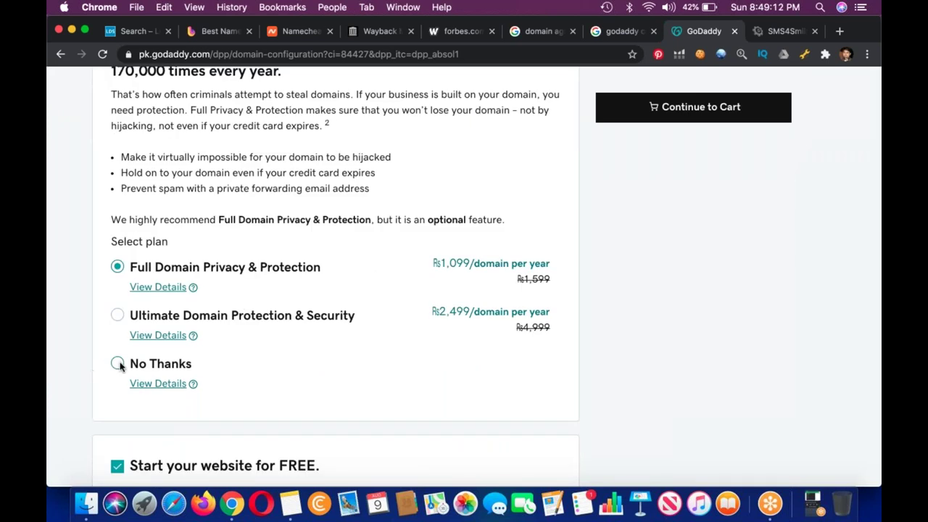
{"action": "scroll", "coordinate": [120, 366], "scroll_direction": "down", "scroll_amount": 15}
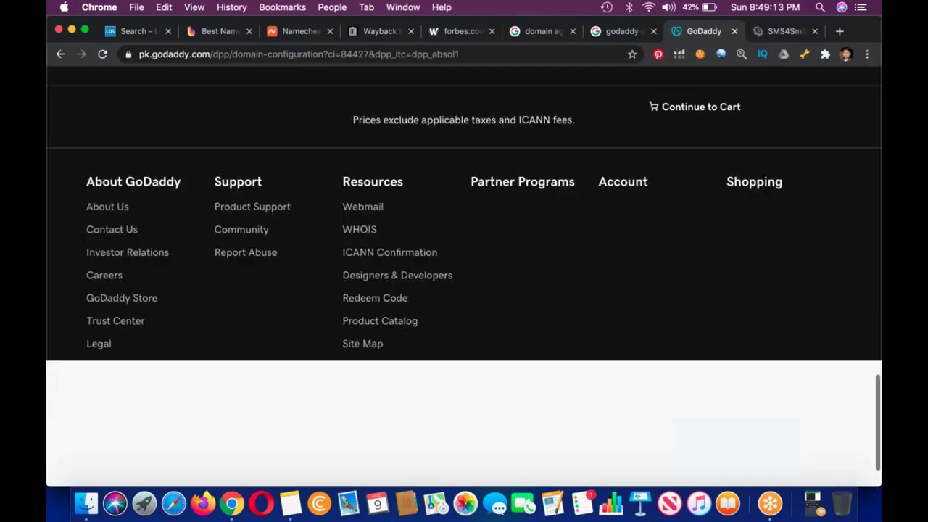
{"action": "scroll", "coordinate": [120, 366], "scroll_direction": "up", "scroll_amount": 5}
{"action": "scroll", "coordinate": [116, 363], "scroll_direction": "up", "scroll_amount": 15}
{"action": "scroll", "coordinate": [116, 363], "scroll_direction": "down", "scroll_amount": 4}
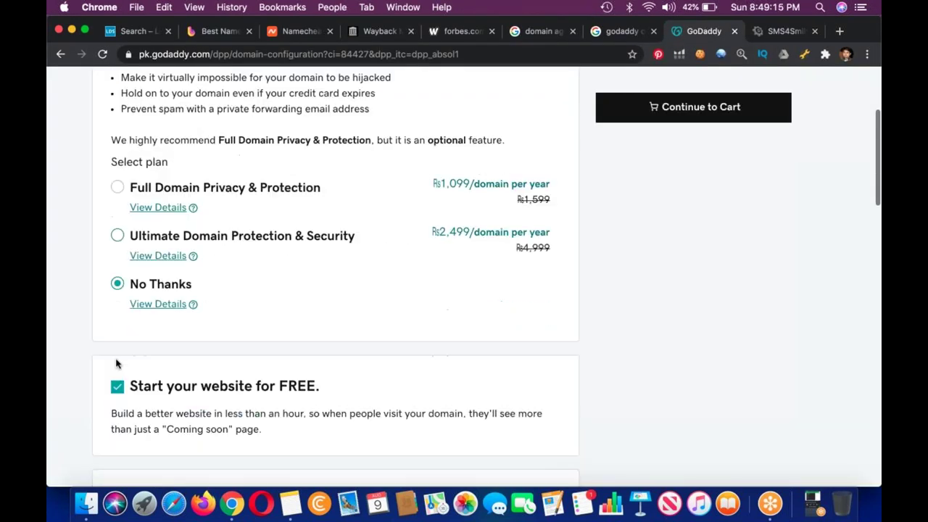
{"action": "scroll", "coordinate": [116, 363], "scroll_direction": "down", "scroll_amount": 6}
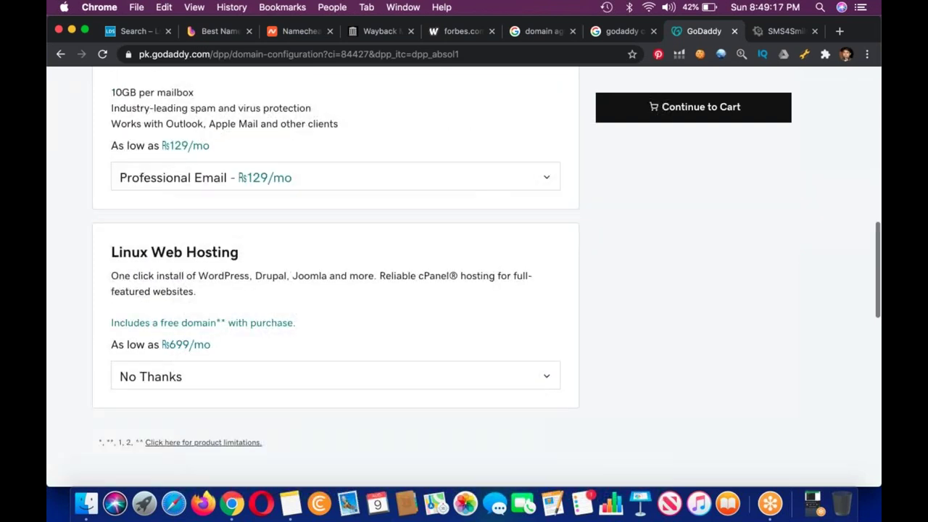
{"action": "scroll", "coordinate": [333, 275], "scroll_direction": "up", "scroll_amount": 1}
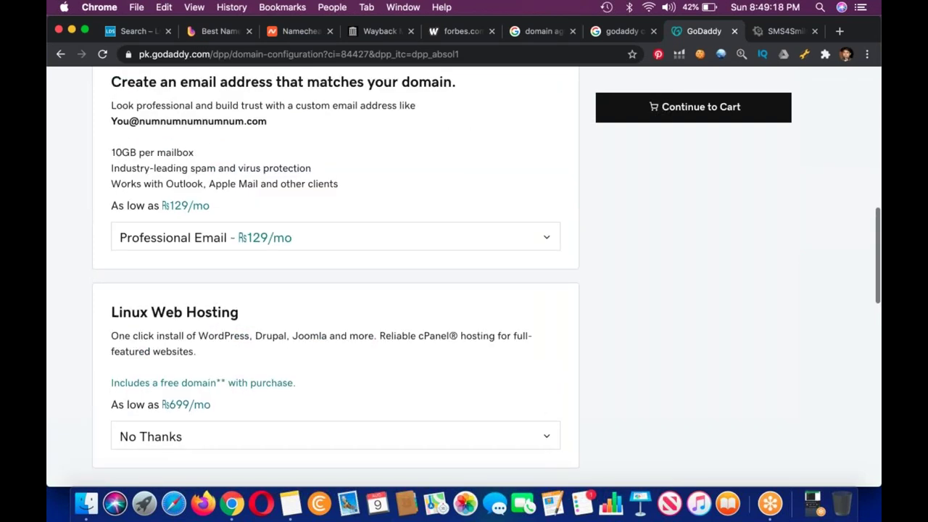
{"action": "scroll", "coordinate": [188, 270], "scroll_direction": "up", "scroll_amount": 1}
- Decline the professional email add-on and continue to the cart
{"action": "left_click", "coordinate": [188, 270]}
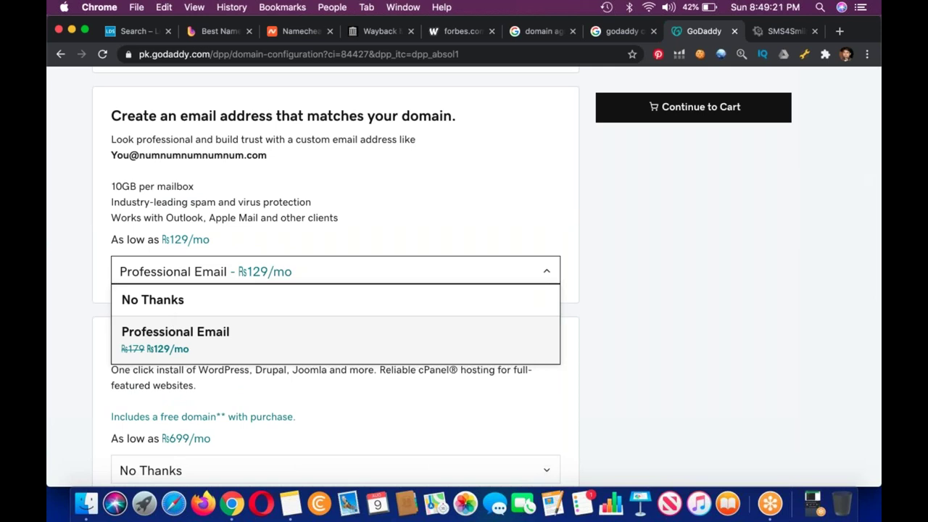
{"action": "left_click", "coordinate": [145, 299]}
{"action": "scroll", "coordinate": [580, 234], "scroll_direction": "down", "scroll_amount": 5}
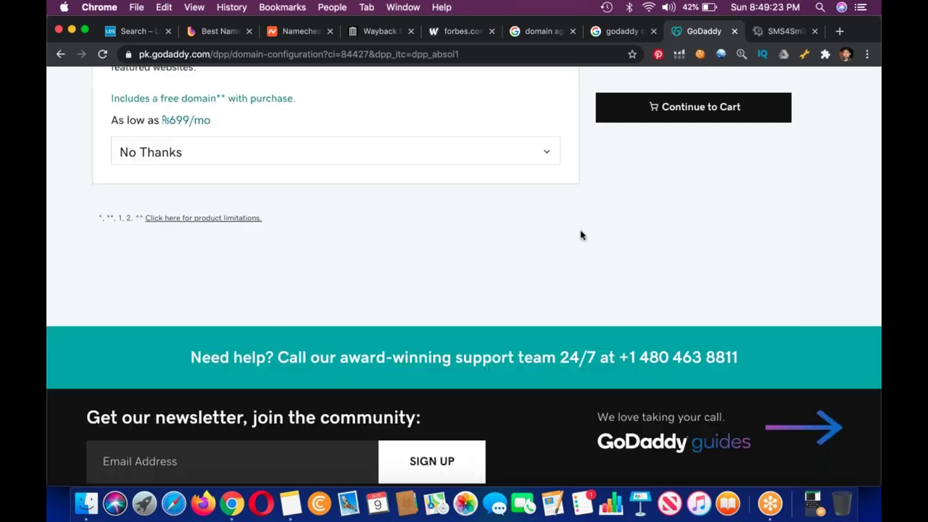
{"action": "left_click", "coordinate": [710, 108]}
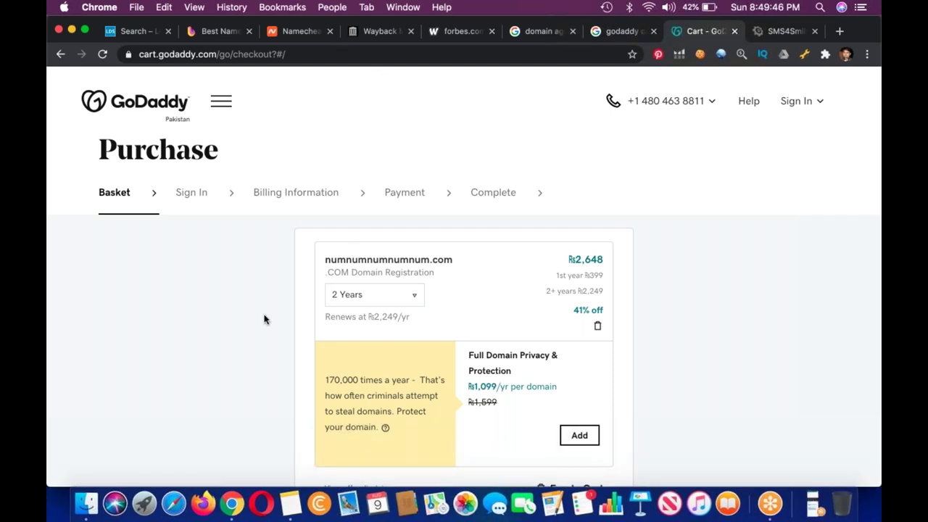
- Review the ₨2,648 cart and bring up the 'Have a promo code?' dialog
{"action": "scroll", "coordinate": [264, 319], "scroll_direction": "down", "scroll_amount": 2}
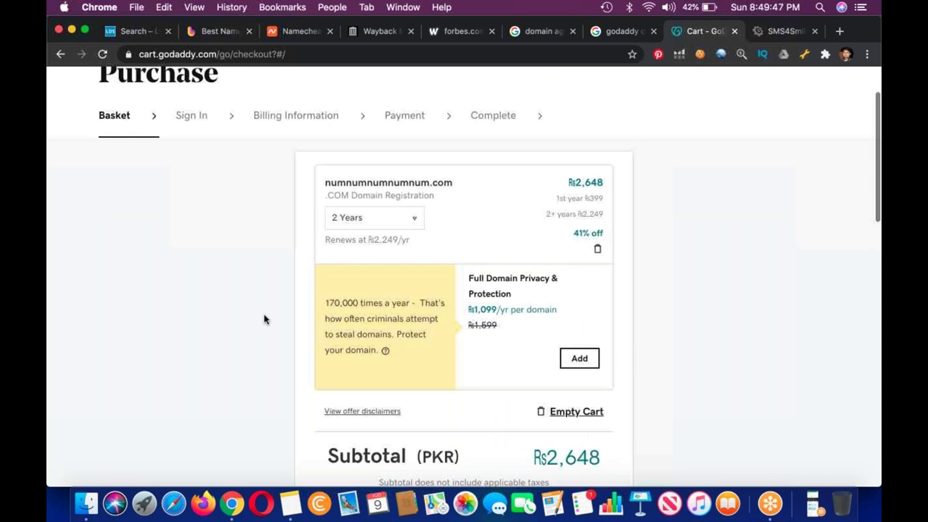
{"action": "scroll", "coordinate": [265, 319], "scroll_direction": "down", "scroll_amount": 1}
{"action": "scroll", "coordinate": [263, 319], "scroll_direction": "down", "scroll_amount": 2}
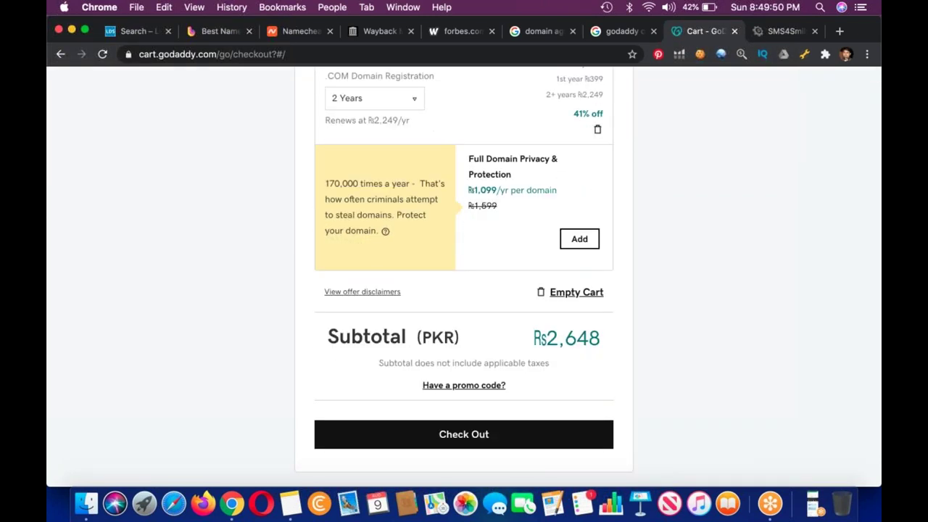
{"action": "left_click", "coordinate": [442, 388]}
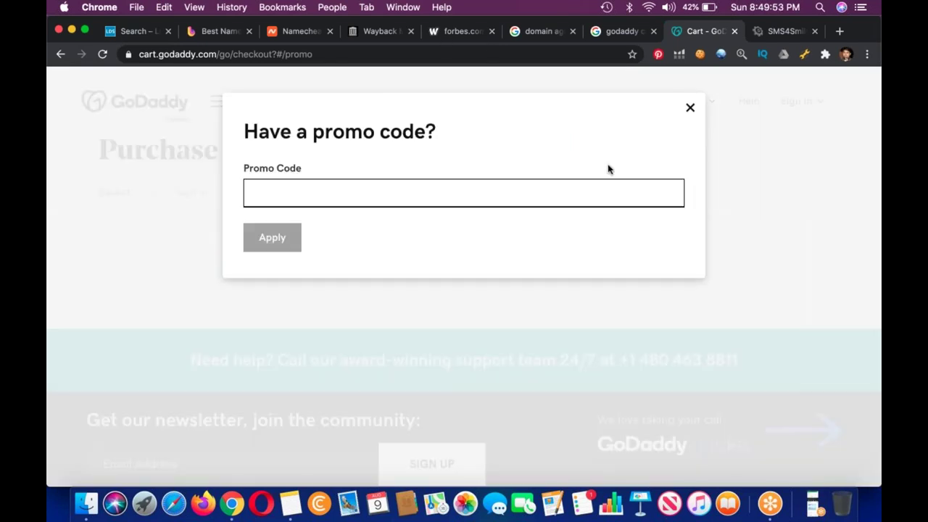
- In Google, search 'godaddy 99 promo code' and select the coupon GDD99COM1
{"action": "left_click", "coordinate": [591, 33]}
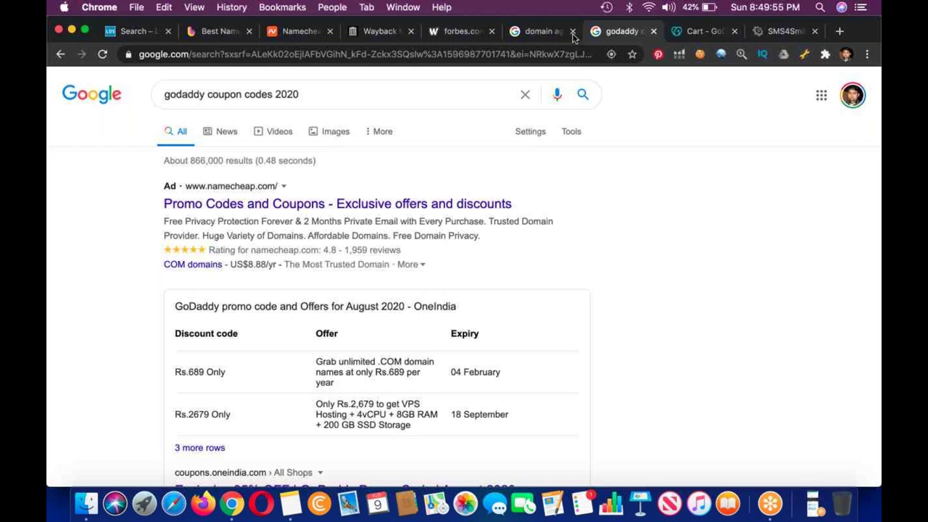
{"action": "left_click", "coordinate": [572, 31]}
{"action": "scroll", "coordinate": [464, 290], "scroll_direction": "down", "scroll_amount": 3}
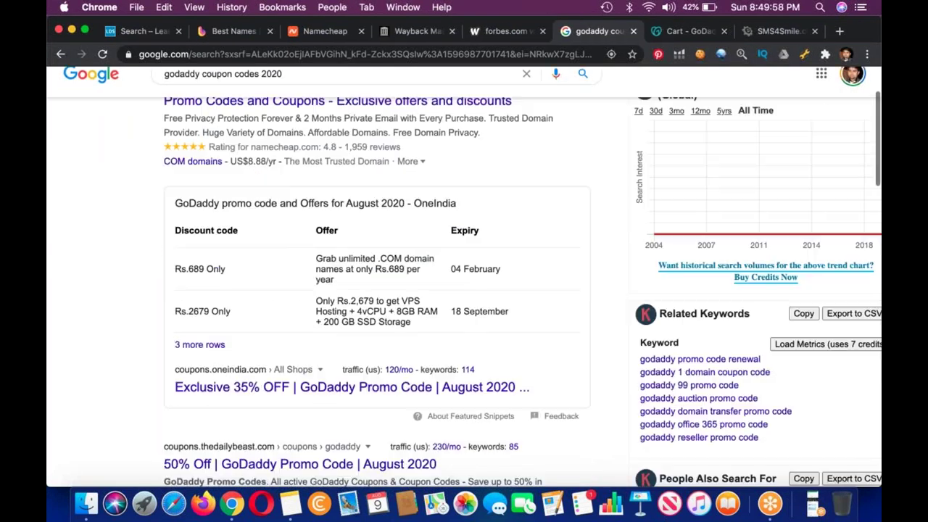
{"action": "scroll", "coordinate": [455, 313], "scroll_direction": "down", "scroll_amount": 4}
{"action": "scroll", "coordinate": [464, 290], "scroll_direction": "down", "scroll_amount": 5}
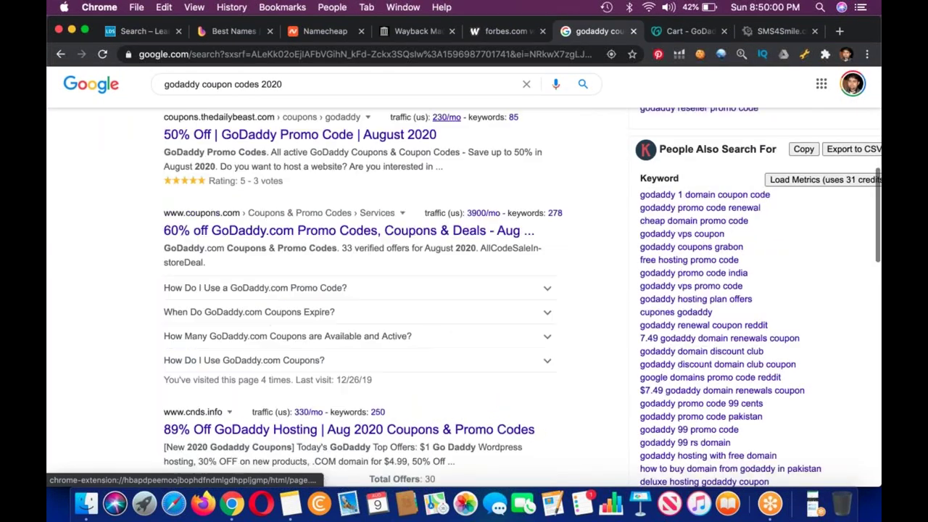
{"action": "scroll", "coordinate": [464, 297], "scroll_direction": "down", "scroll_amount": 12}
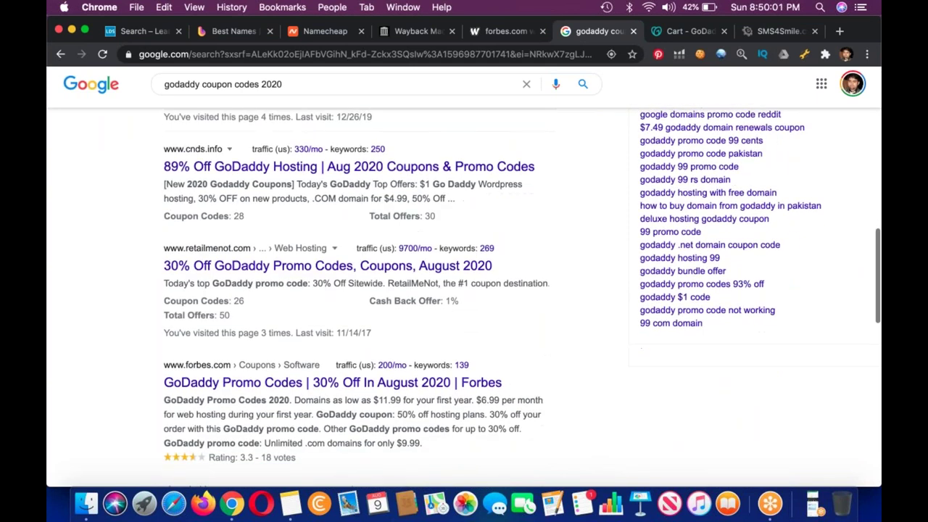
{"action": "scroll", "coordinate": [464, 297], "scroll_direction": "down", "scroll_amount": 6}
{"action": "scroll", "coordinate": [379, 361], "scroll_direction": "down", "scroll_amount": 3}
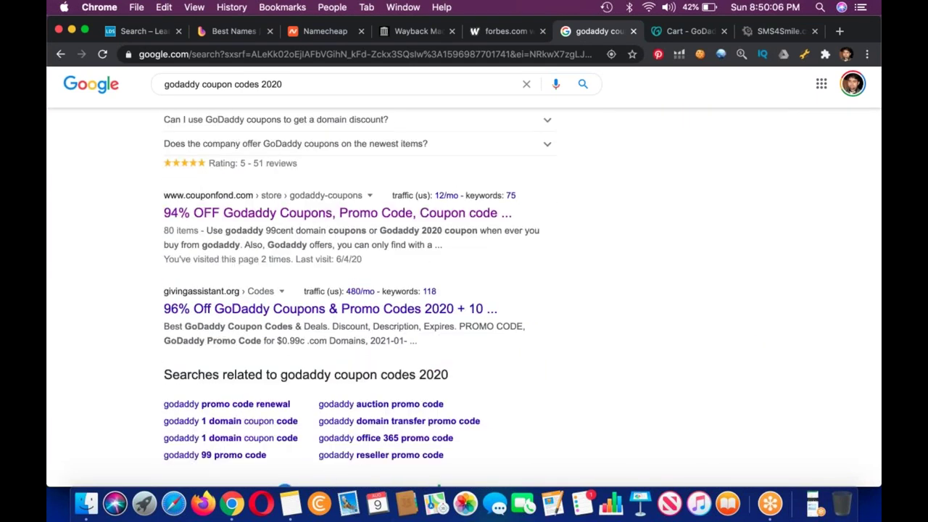
{"action": "left_click", "coordinate": [249, 456]}
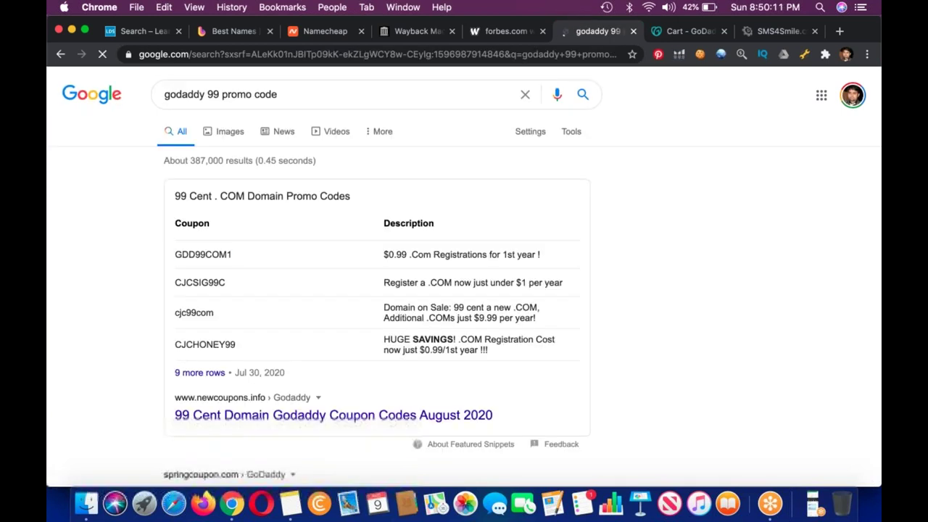
{"action": "double_click", "coordinate": [203, 255]}
{"action": "key", "text": "super+c"}
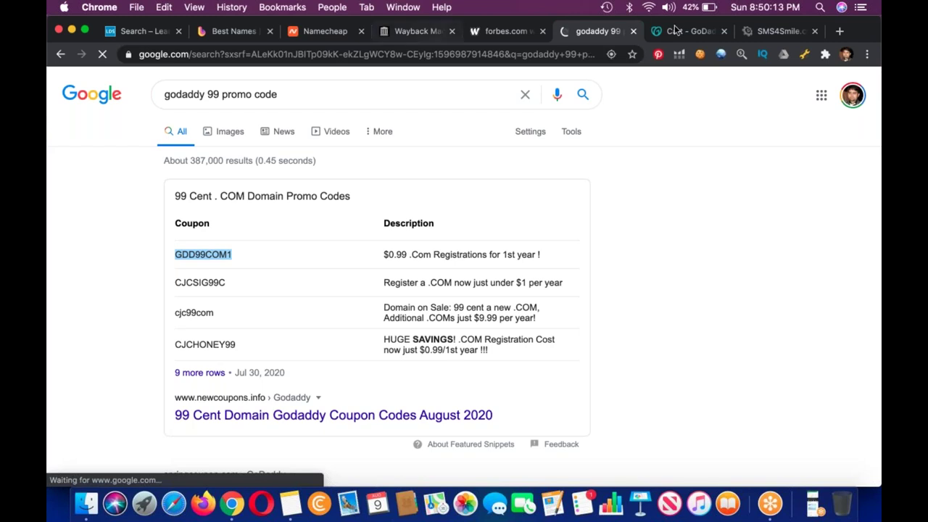
- Paste GDD99COM1 into the GoDaddy Promo Code field and apply it
{"action": "key", "text": "ctrl+Tab"}
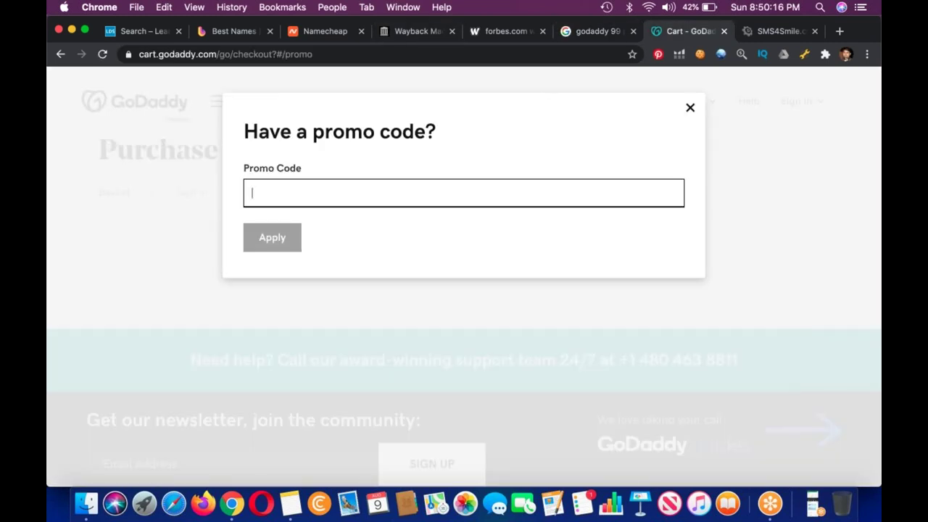
{"action": "key", "text": "super+v"}
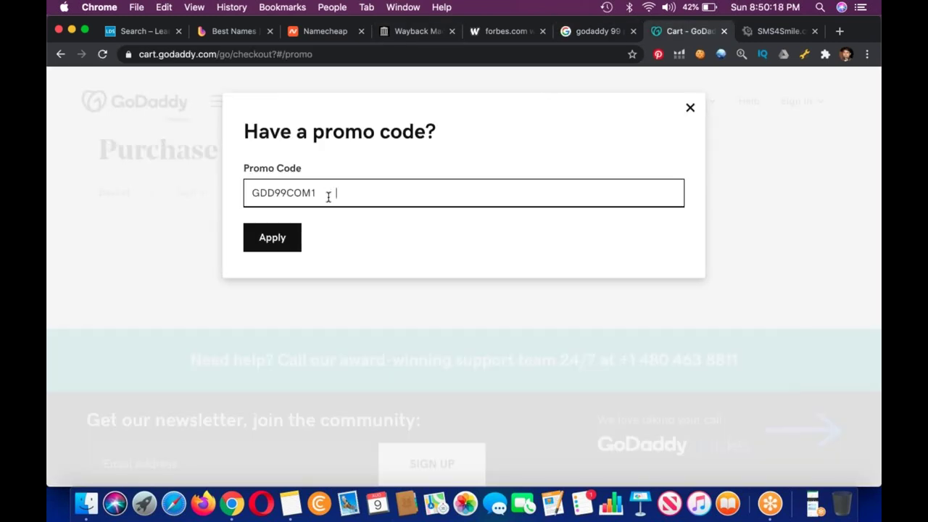
{"action": "key", "text": "Return"}
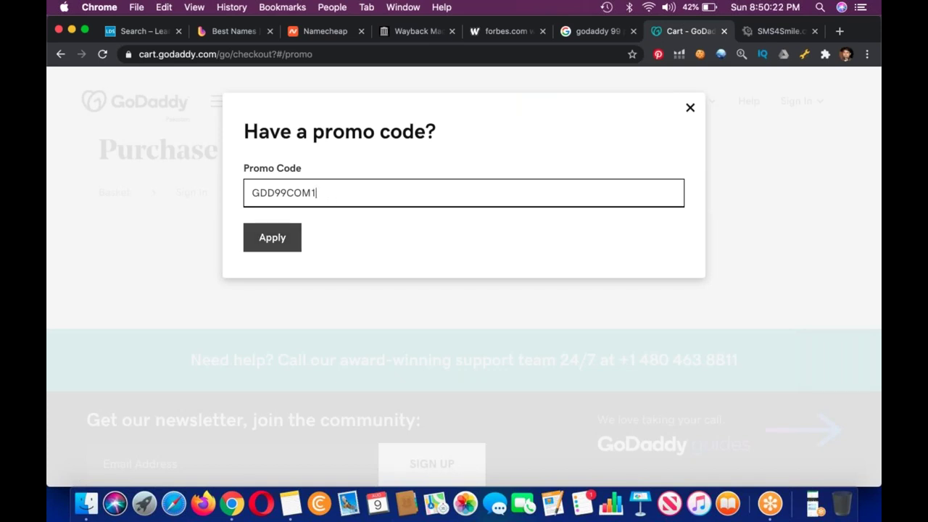
{"action": "key", "text": "Return"}
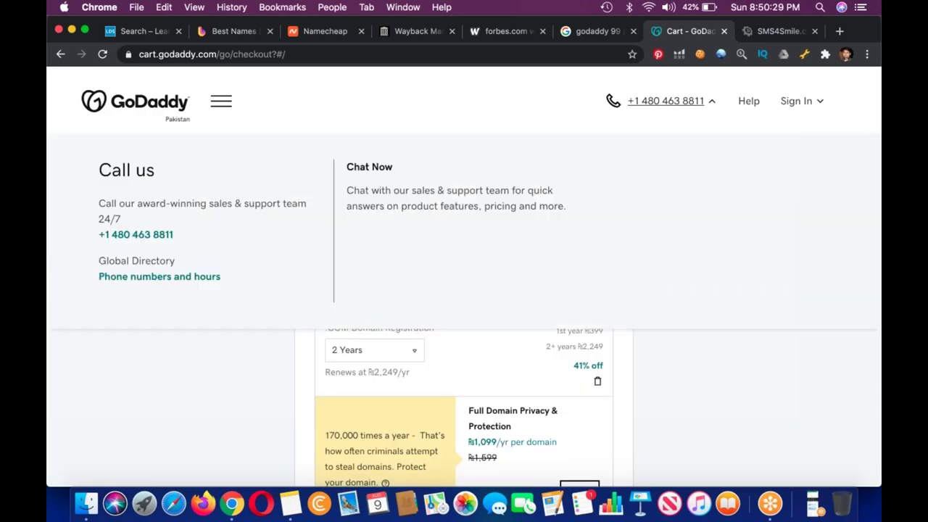
{"action": "scroll", "coordinate": [668, 336], "scroll_direction": "down", "scroll_amount": 3}
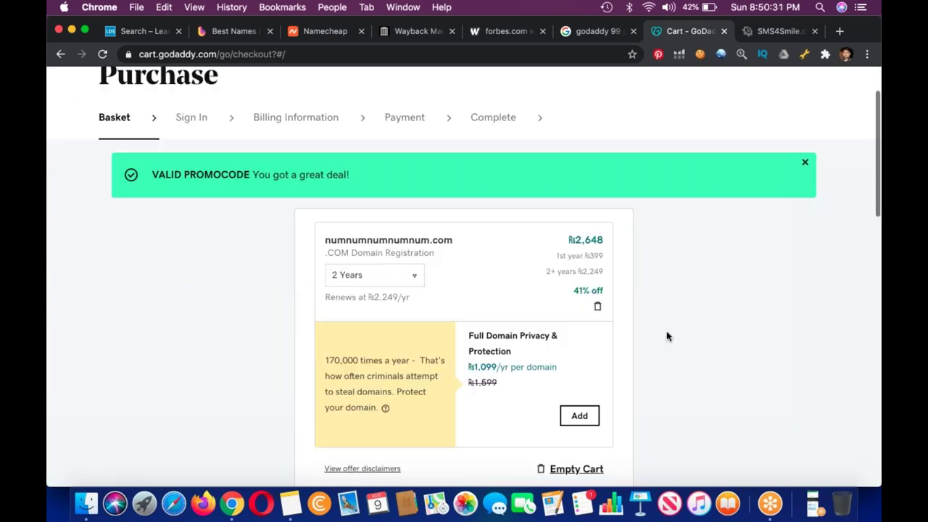
- Change the registration term to 1 Year (₨1,399) and delete the GDD99COM1 promo code
{"action": "left_click", "coordinate": [377, 245]}
{"action": "left_click", "coordinate": [350, 300]}
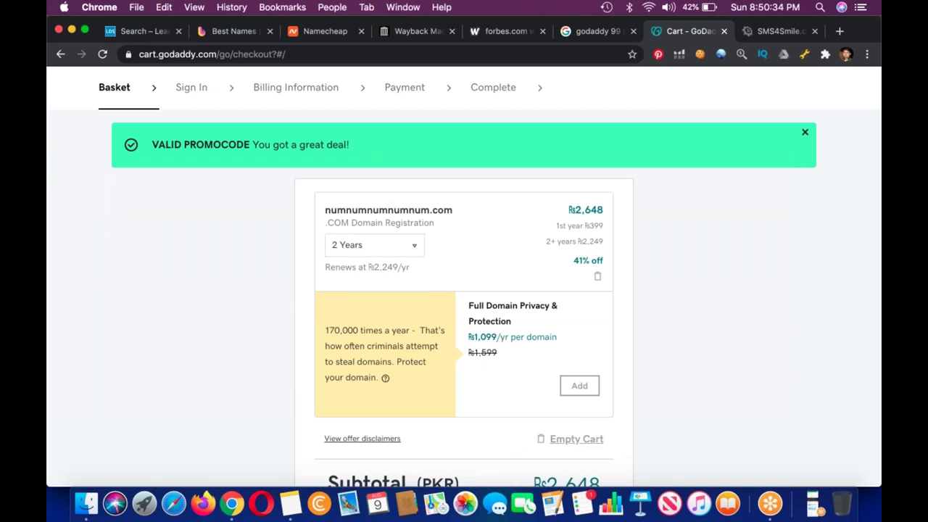
{"action": "scroll", "coordinate": [464, 290], "scroll_direction": "down", "scroll_amount": 3}
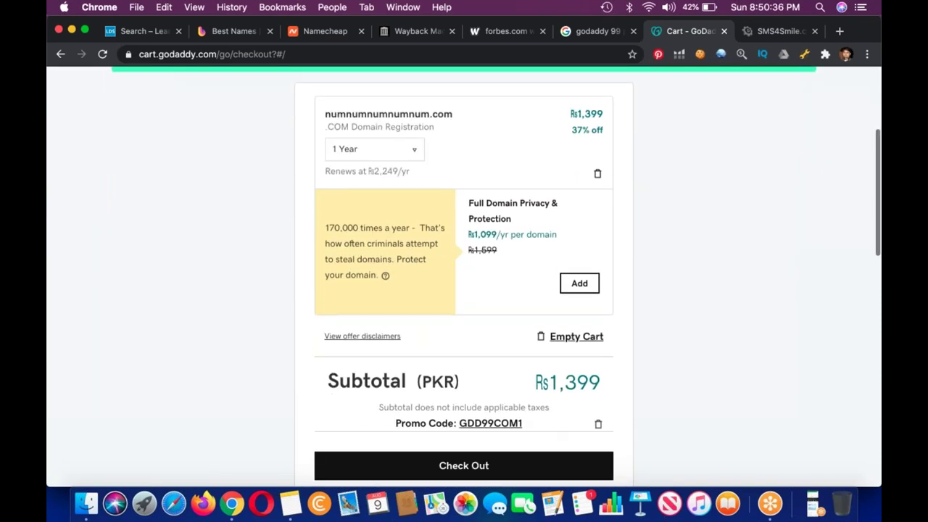
{"action": "scroll", "coordinate": [464, 290], "scroll_direction": "down", "scroll_amount": 2}
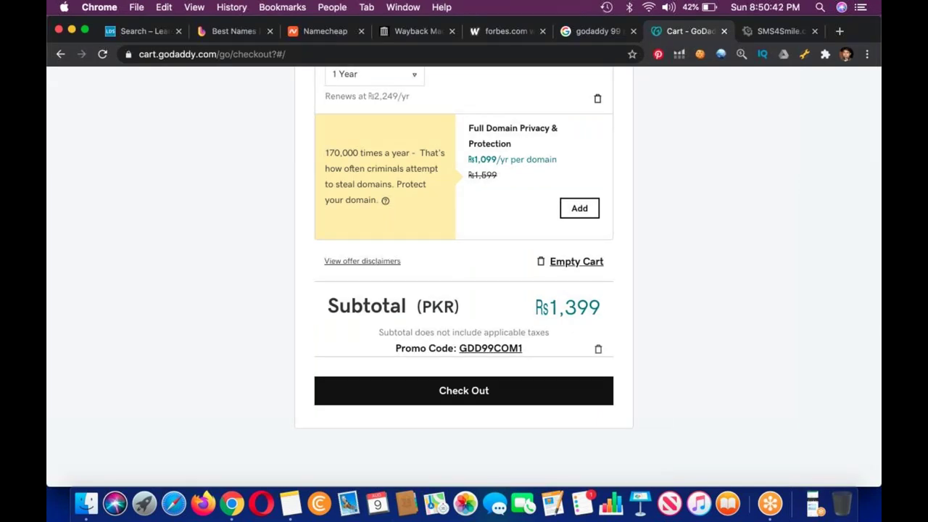
{"action": "scroll", "coordinate": [615, 249], "scroll_direction": "up", "scroll_amount": 5}
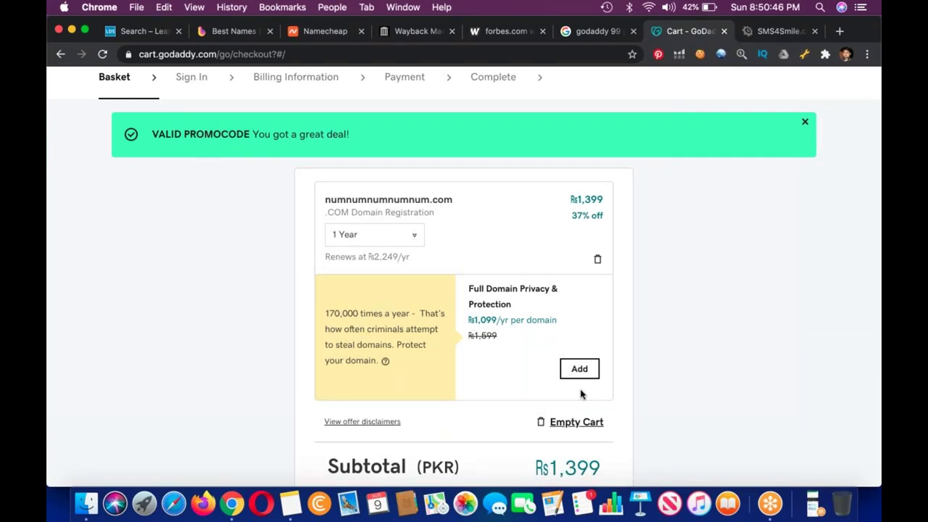
{"action": "scroll", "coordinate": [580, 394], "scroll_direction": "down", "scroll_amount": 2}
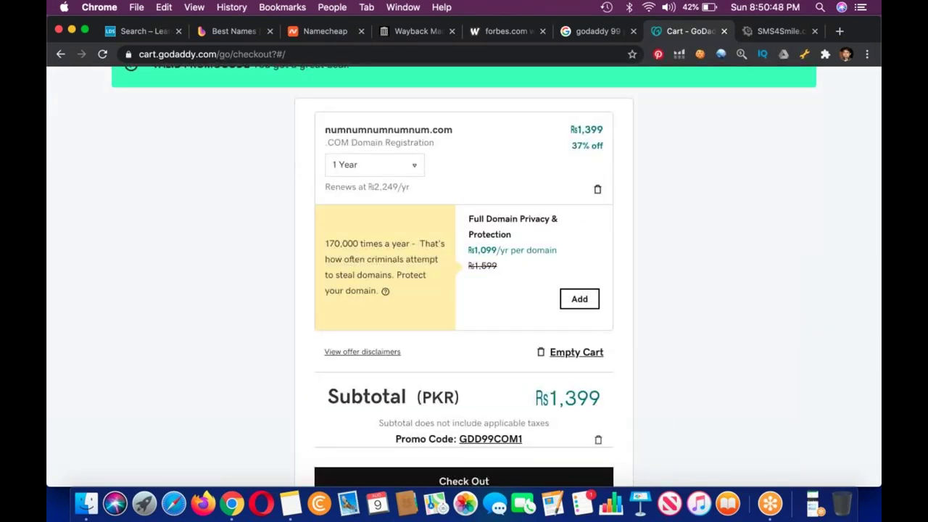
{"action": "left_click", "coordinate": [598, 439]}
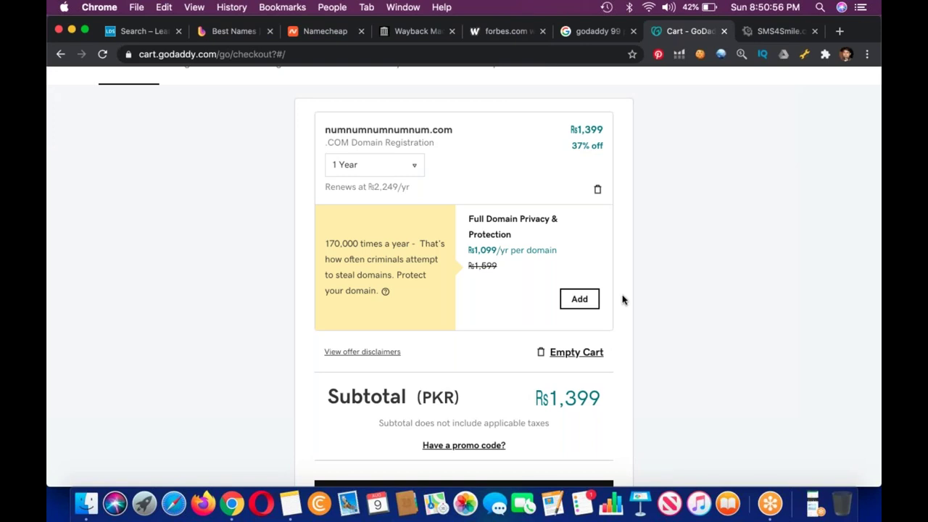
- Reapply GDD99COM1 via the promo code dialog, close it, and review the ₨1,399 cart
{"action": "left_click", "coordinate": [468, 445]}
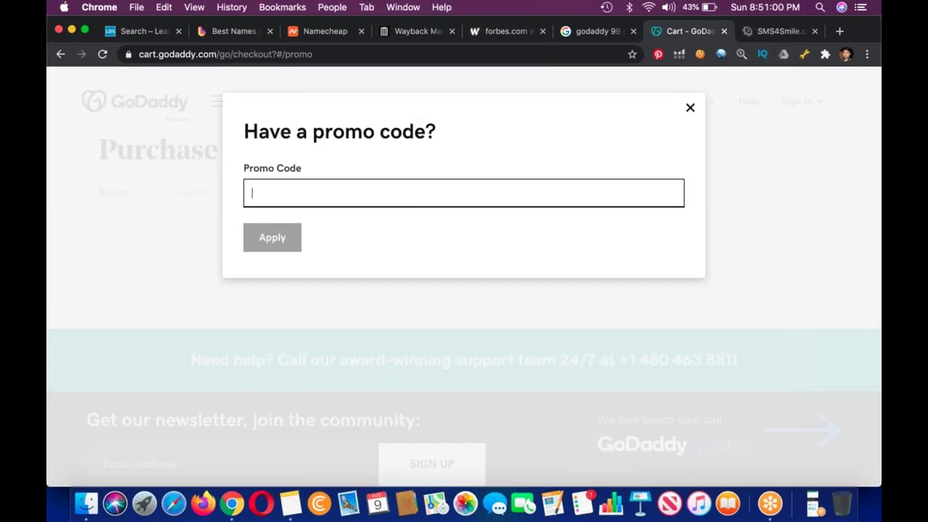
{"action": "key", "text": "super+v"}
{"action": "key", "text": "Return"}
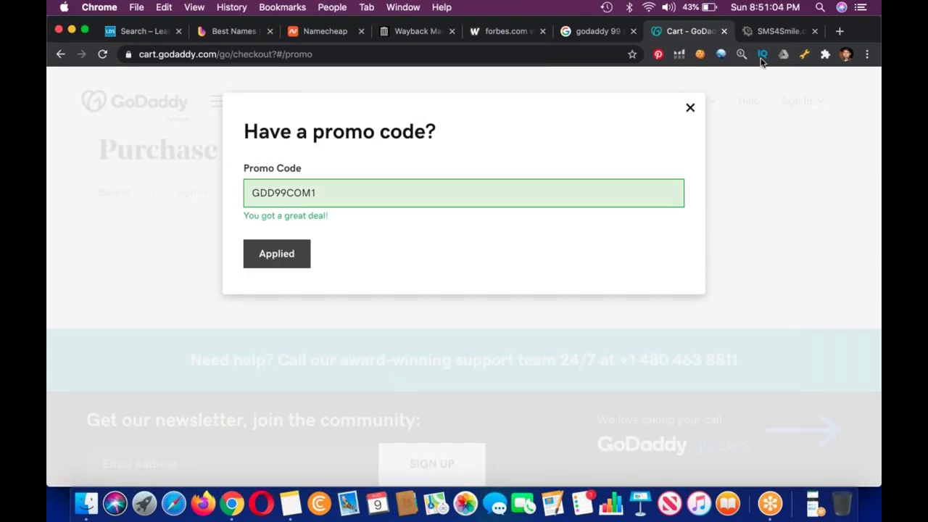
{"action": "left_click", "coordinate": [689, 110]}
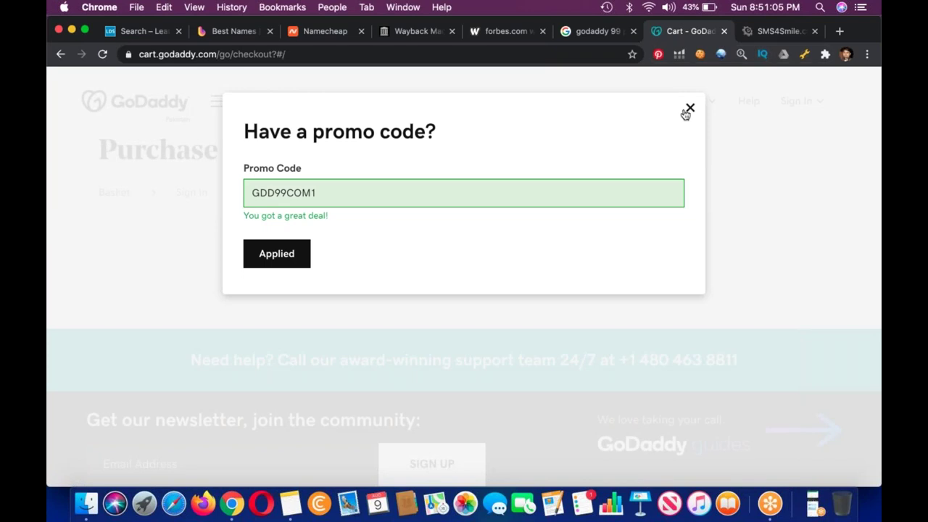
{"action": "scroll", "coordinate": [464, 290], "scroll_direction": "down", "scroll_amount": 5}
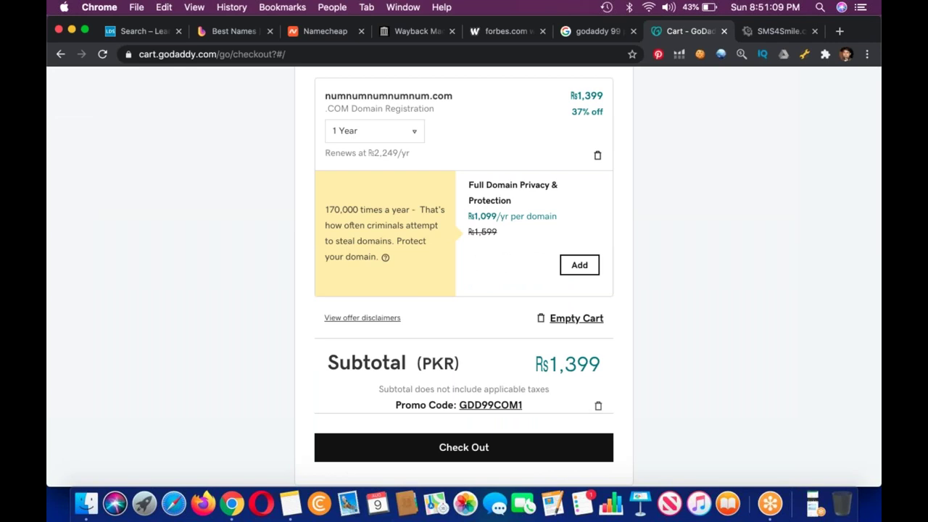
{"action": "scroll", "coordinate": [464, 290], "scroll_direction": "down", "scroll_amount": 3}
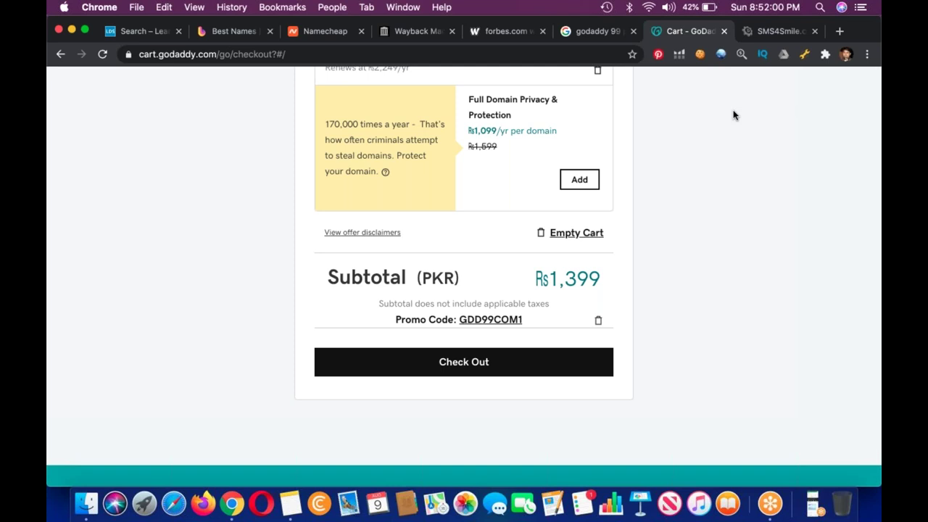
{"action": "scroll", "coordinate": [725, 303], "scroll_direction": "up", "scroll_amount": 4}
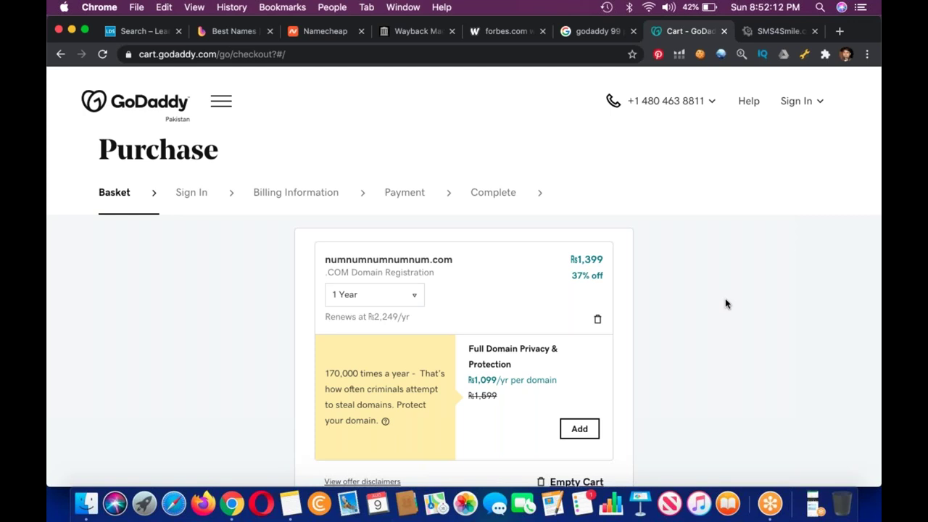
{"action": "left_click", "coordinate": [319, 32]}
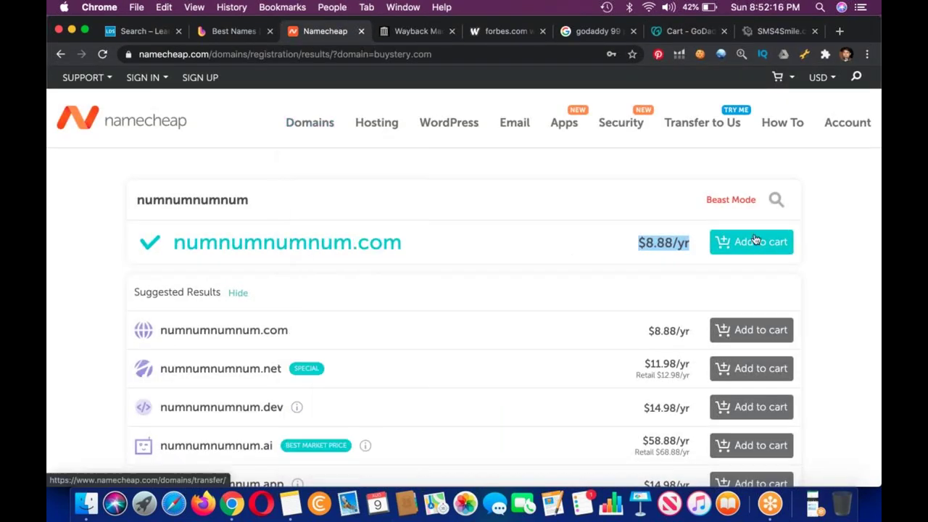
- Add numnumnumnumnum.com to the Namecheap cart and start new lines below 'Cheap domain: coupon code'
{"action": "left_click", "coordinate": [754, 240]}
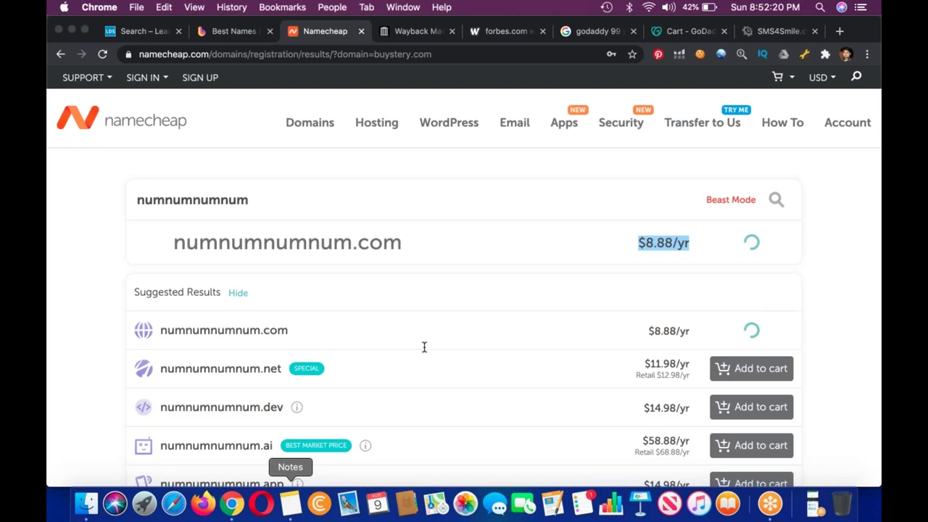
{"action": "key", "text": "Return"}
{"action": "key", "text": "Return"}
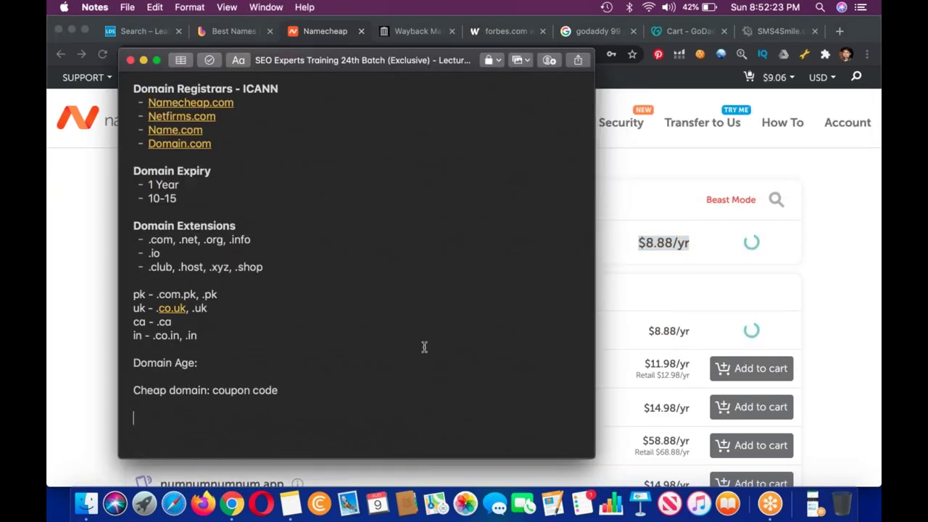
- Add a 'Payment Methods' heading with the bullet '- PayPal Account - UAE or UK'
{"action": "type", "text": "P"}
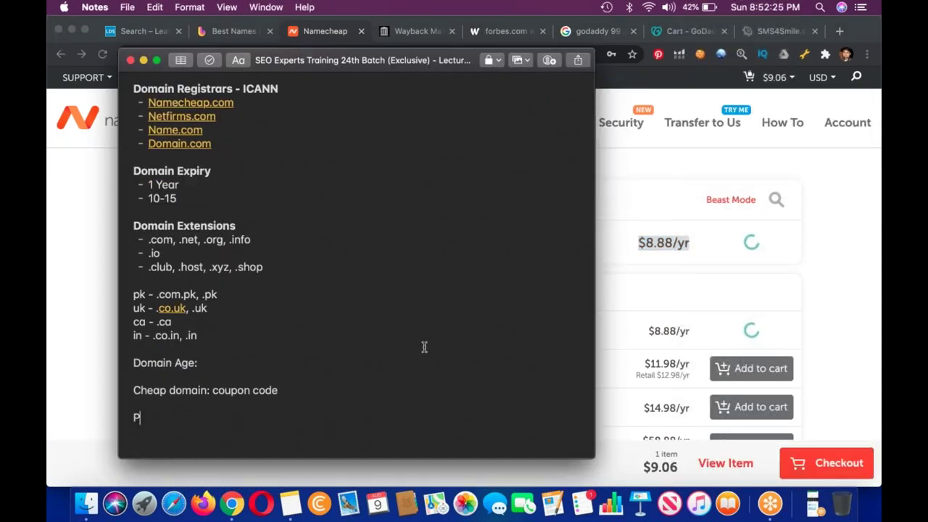
{"action": "type", "text": "ayment Methods"}
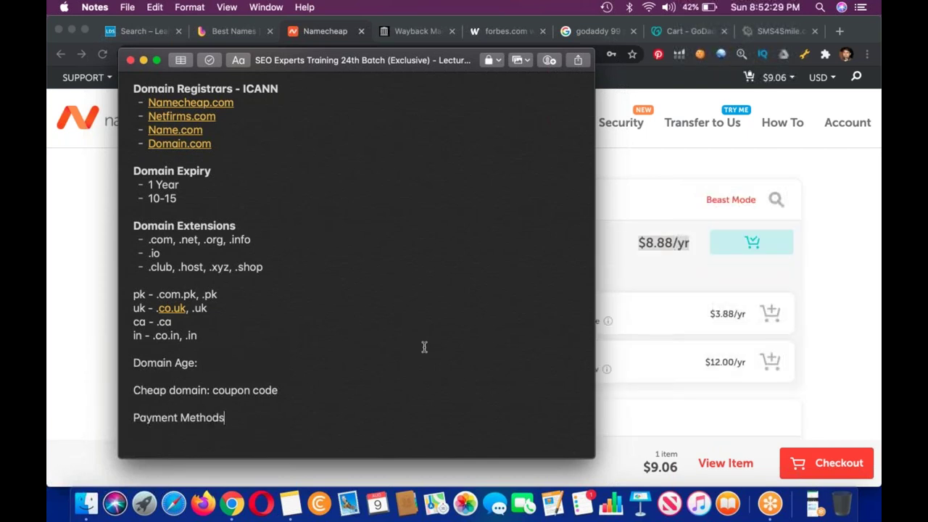
{"action": "key", "text": "Return"}
{"action": "type", "text": "- "}
{"action": "type", "text": "PayPal Accoun"}
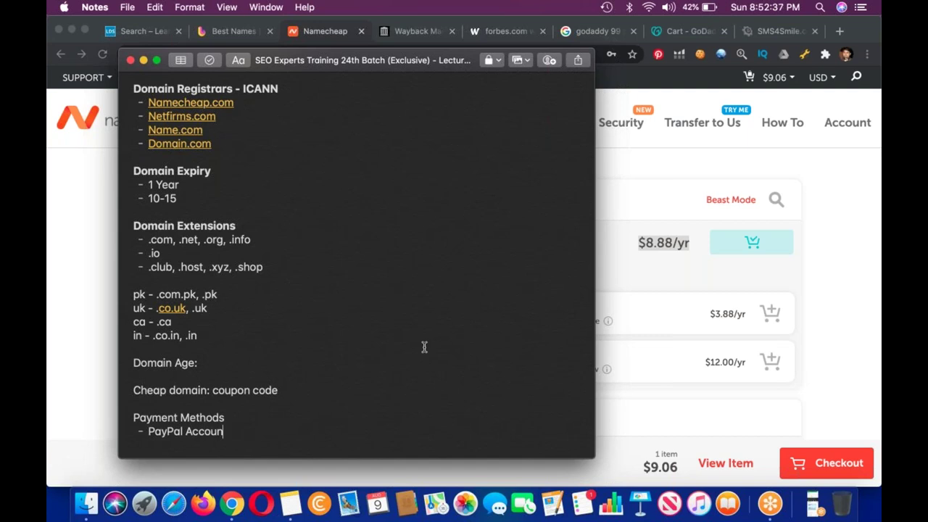
{"action": "type", "text": "t - UAS"}
{"action": "key", "text": "BackSpace"}
{"action": "type", "text": "E or UK"}
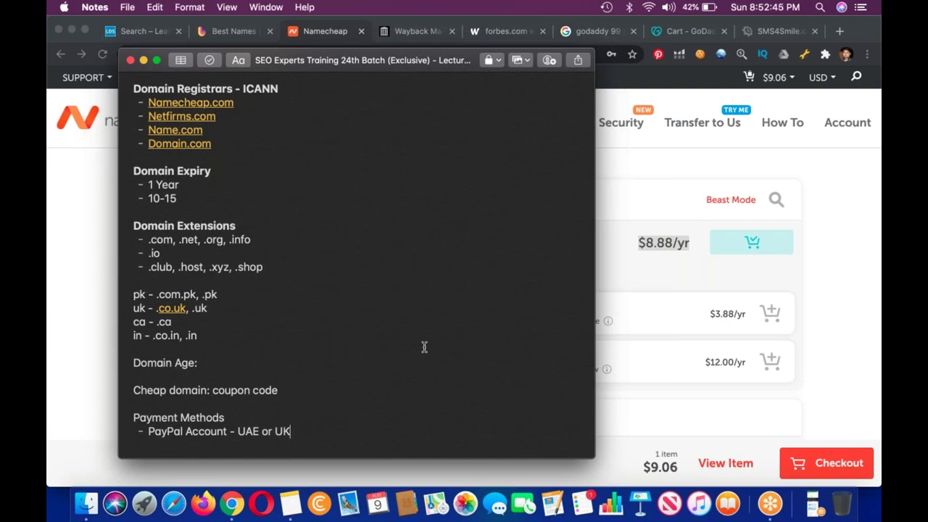
{"action": "key", "text": "Return"}
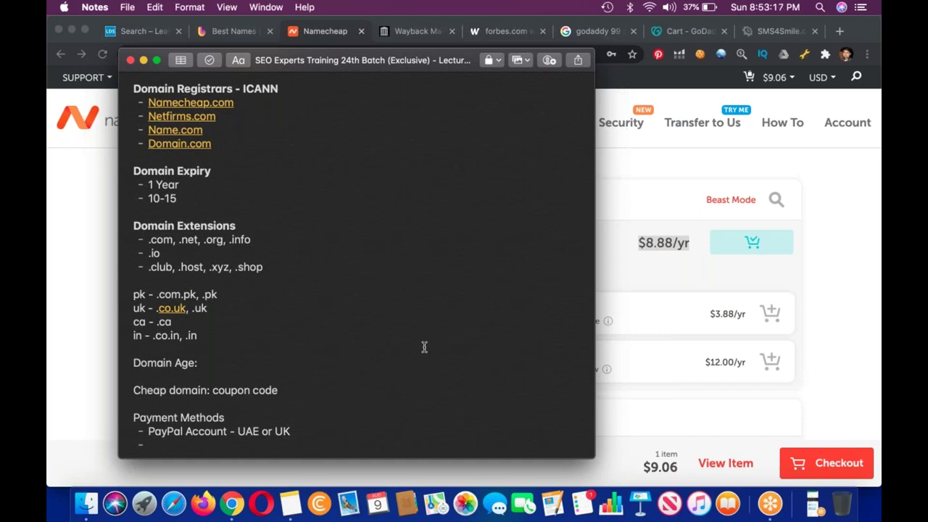
- Add 'Bank Account - Meezan Bank, Faysal Bank, Standard Charter' and 'Visa Debit Card' bullets, then select the heading
{"action": "type", "text": "Bank Accoun"}
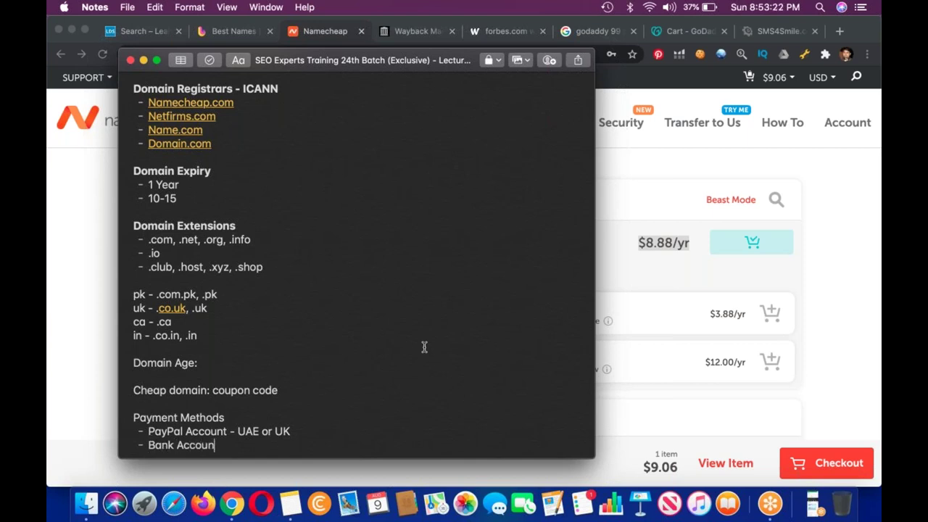
{"action": "type", "text": "t - Meezan Bank"}
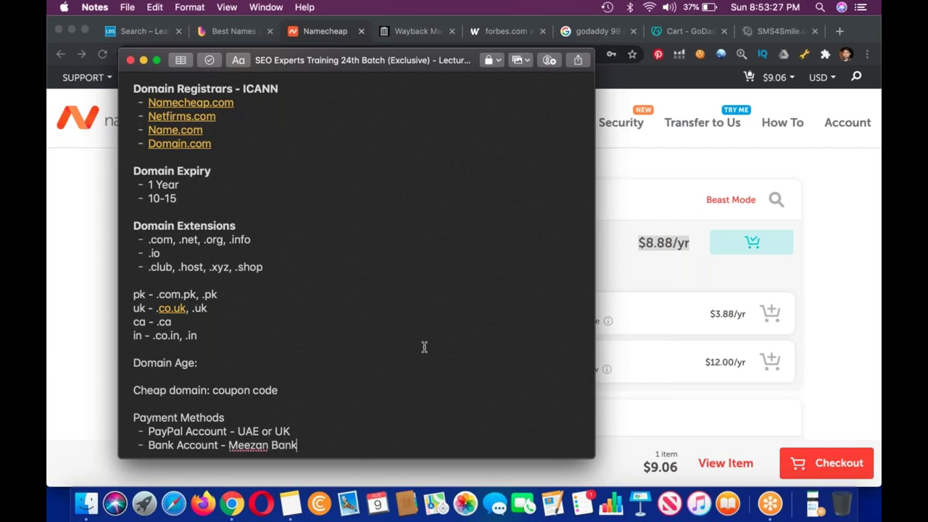
{"action": "type", "text": ", Faysal Bank, "}
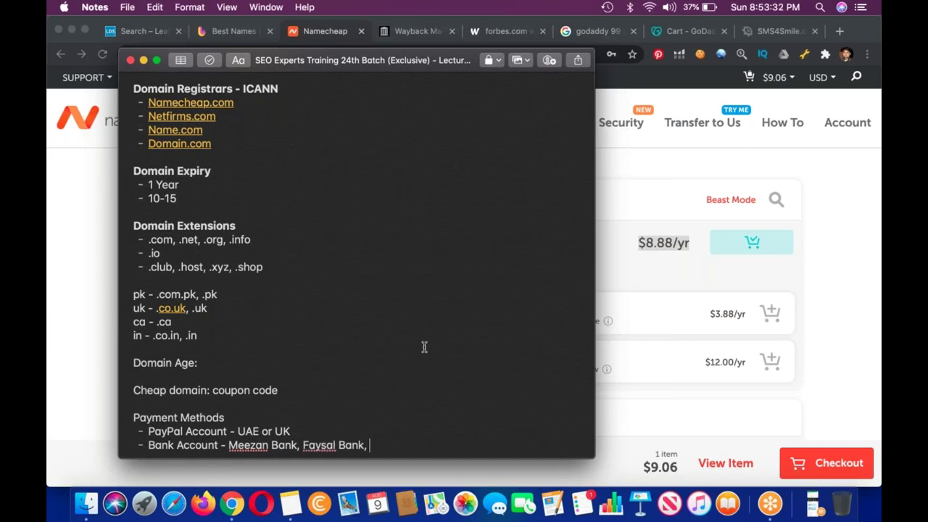
{"action": "type", "text": "Bank"}
{"action": "key", "text": "BackSpace"}
{"action": "key", "text": "BackSpace"}
{"action": "key", "text": "BackSpace"}
{"action": "key", "text": "BackSpace"}
{"action": "key", "text": "BackSpace"}
{"action": "type", "text": "Standard Charter"}
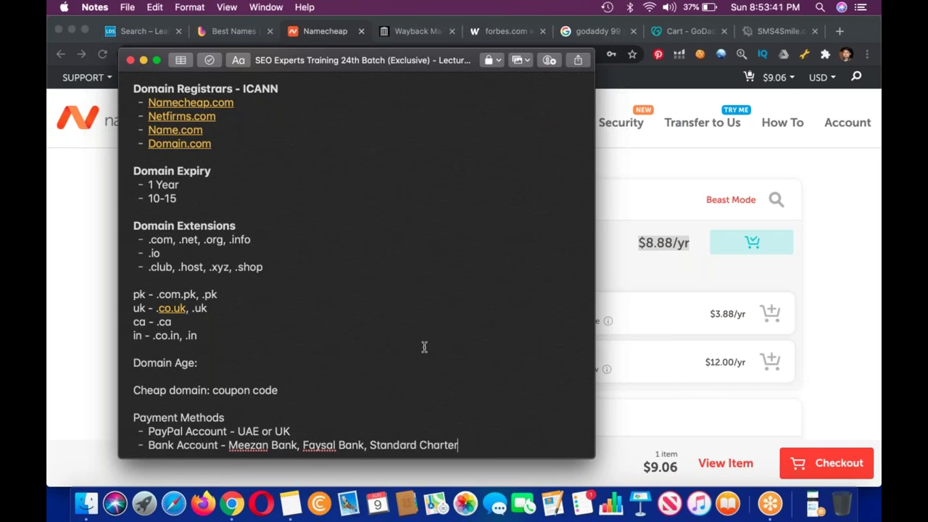
{"action": "key", "text": "Return"}
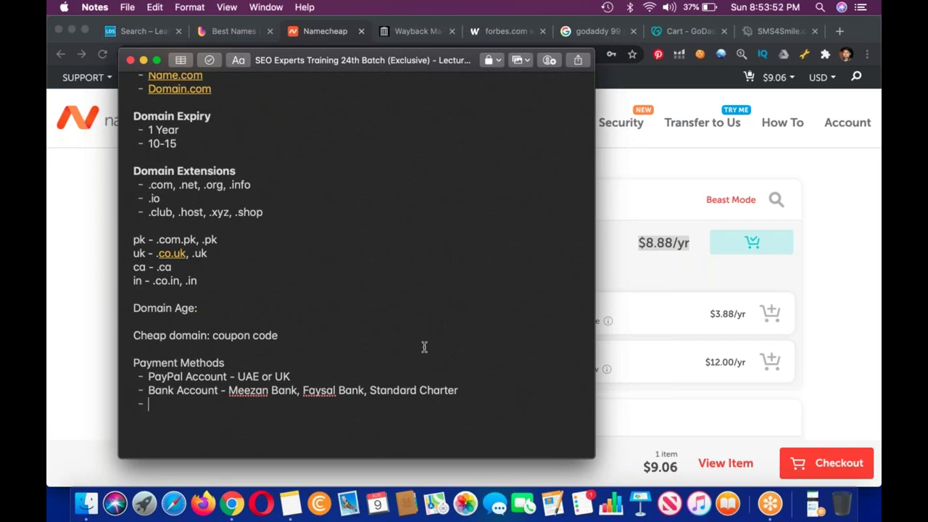
{"action": "type", "text": "Visa Debit Card"}
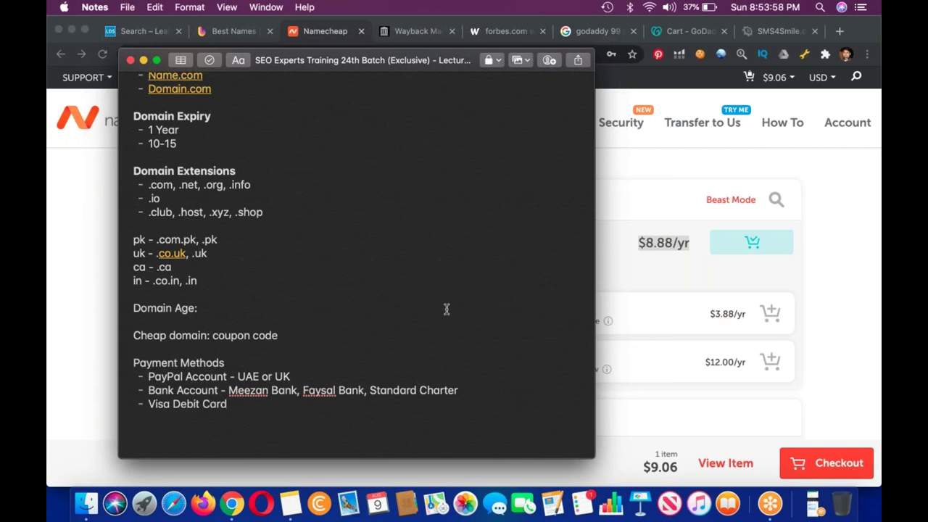
{"action": "triple_click", "coordinate": [214, 362]}
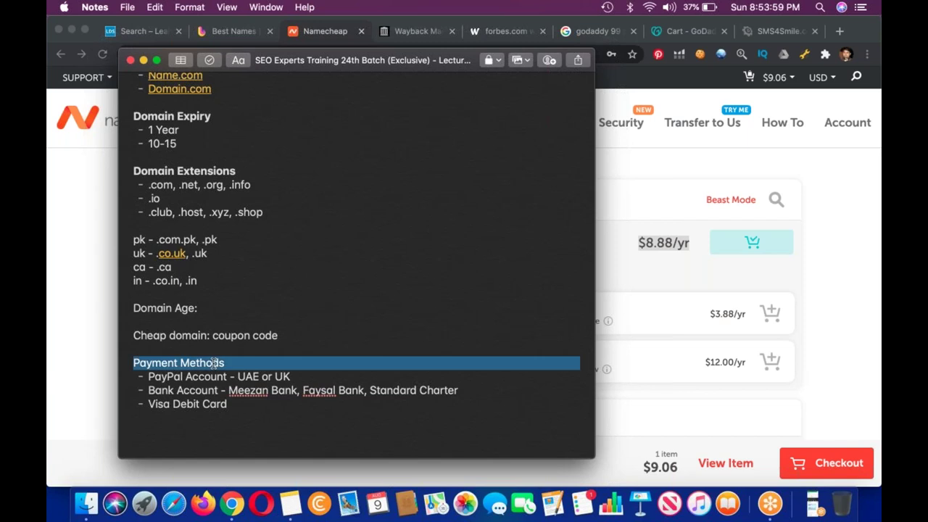
- Bold the Payment Methods heading and add a 'BTC Wallet - blockchain.com' bullet
{"action": "key", "text": "super+b"}
{"action": "left_click", "coordinate": [262, 404]}
{"action": "key", "text": "Return"}
{"action": "type", "text": "BT"}
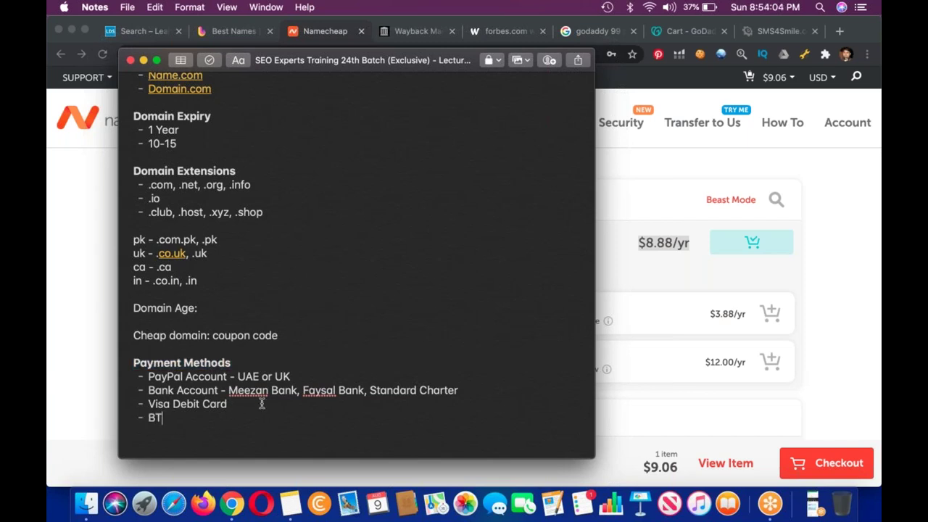
{"action": "type", "text": "C Wallet - blockchain.com"}
{"action": "key", "text": "Return"}
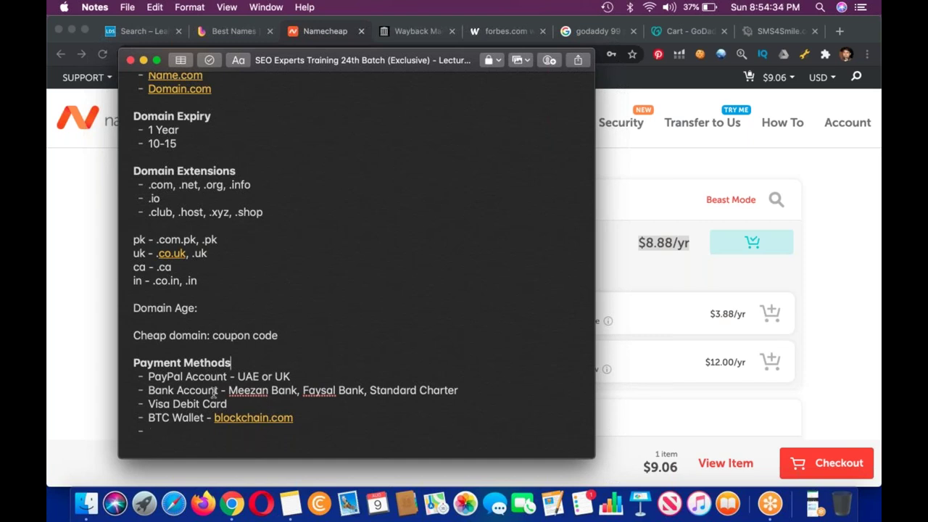
- Add a 'Payoneer.com' bullet, delete the stray '1', and return to the Namecheap results
{"action": "type", "text": "1"}
{"action": "left_click", "coordinate": [254, 404]}
{"action": "type", "text": "Payoneer.com"}
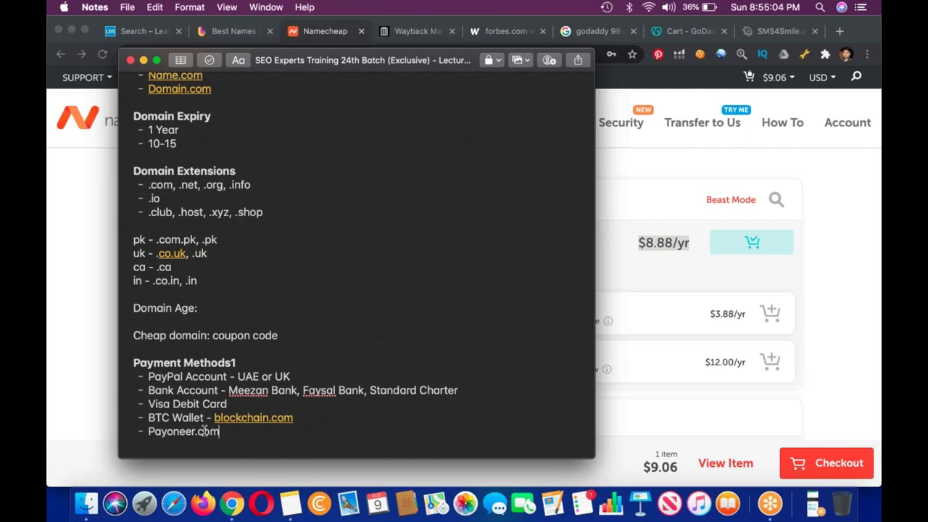
{"action": "left_click", "coordinate": [861, 177]}
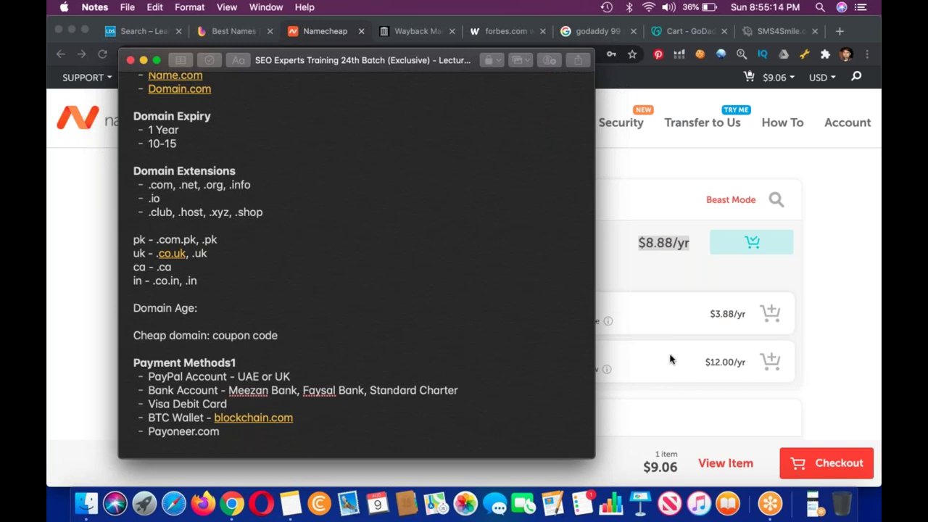
{"action": "left_click", "coordinate": [366, 420]}
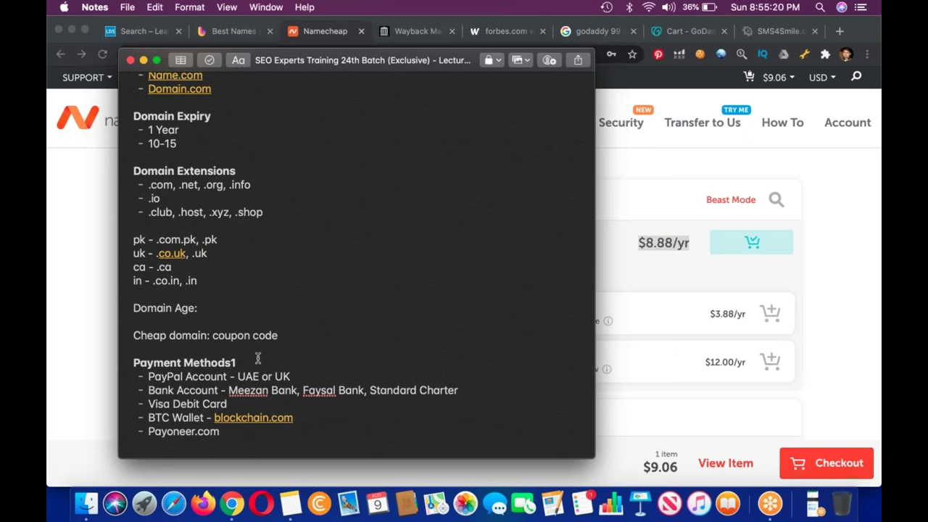
{"action": "key", "text": "BackSpace"}
{"action": "left_click", "coordinate": [232, 450]}
{"action": "key", "text": "Return"}
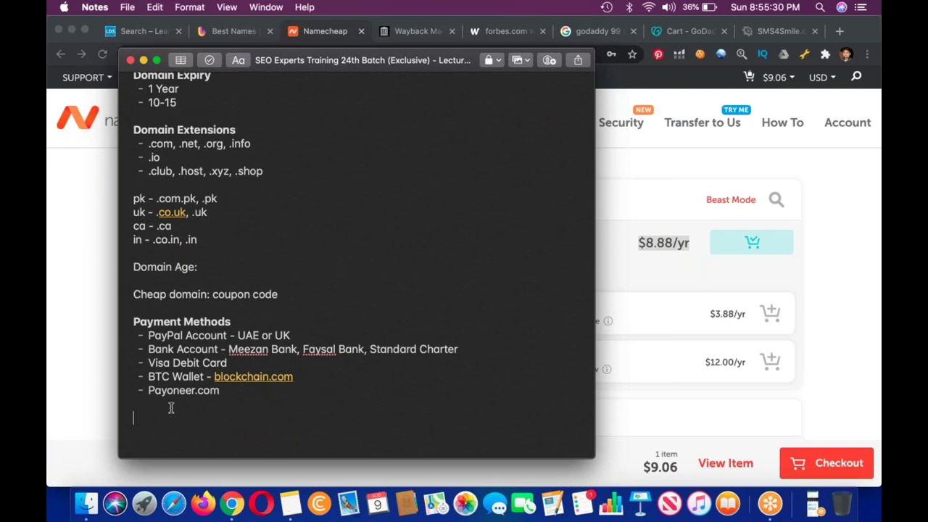
{"action": "left_click", "coordinate": [737, 274]}
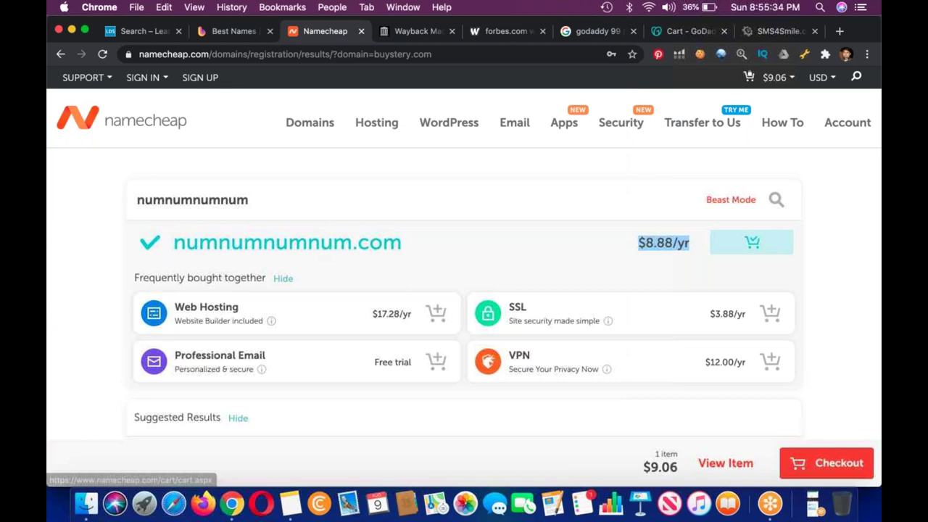
- Check out the numnumnumnum.com cart and sign in with the saved account, submitting the SMS verification code
{"action": "left_click", "coordinate": [792, 463]}
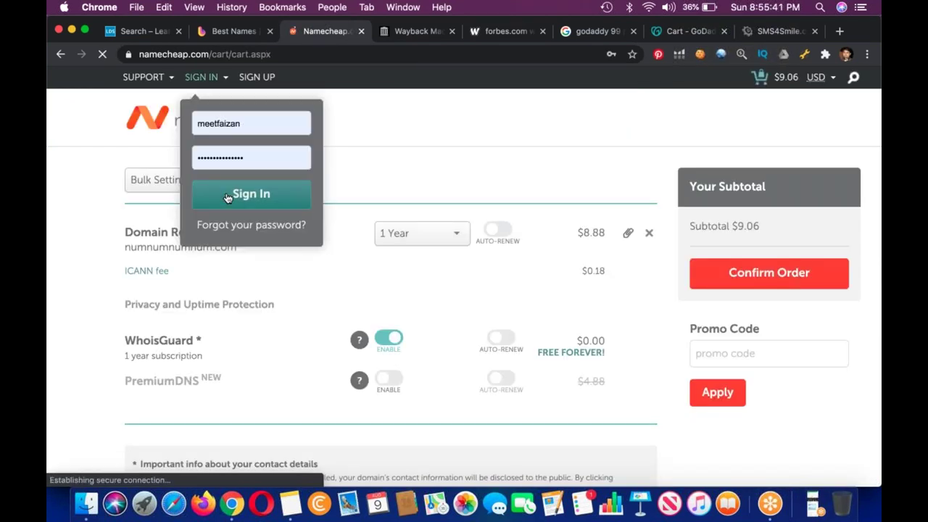
{"action": "left_click", "coordinate": [227, 195]}
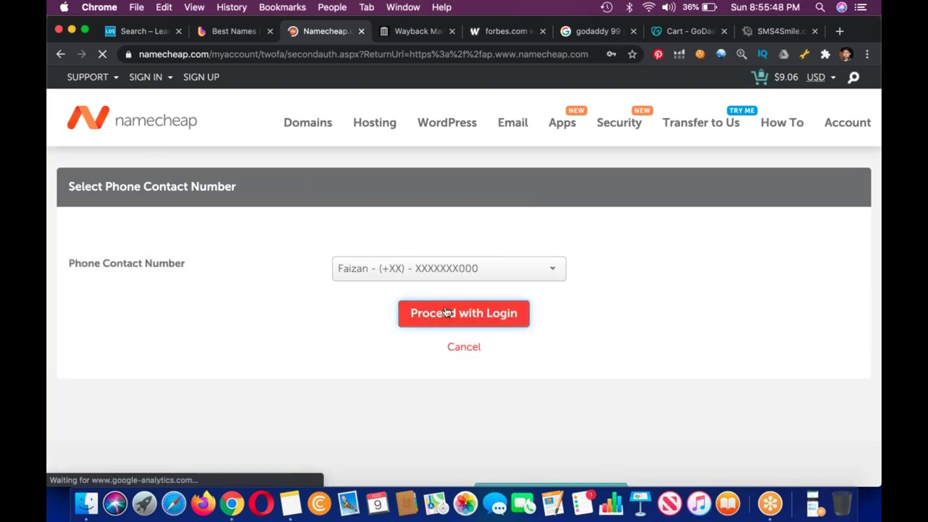
{"action": "left_click", "coordinate": [425, 313]}
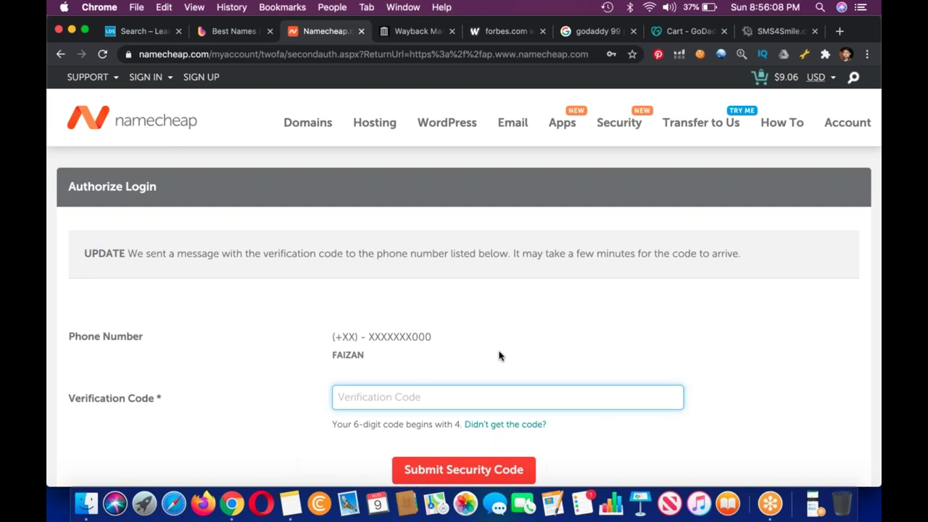
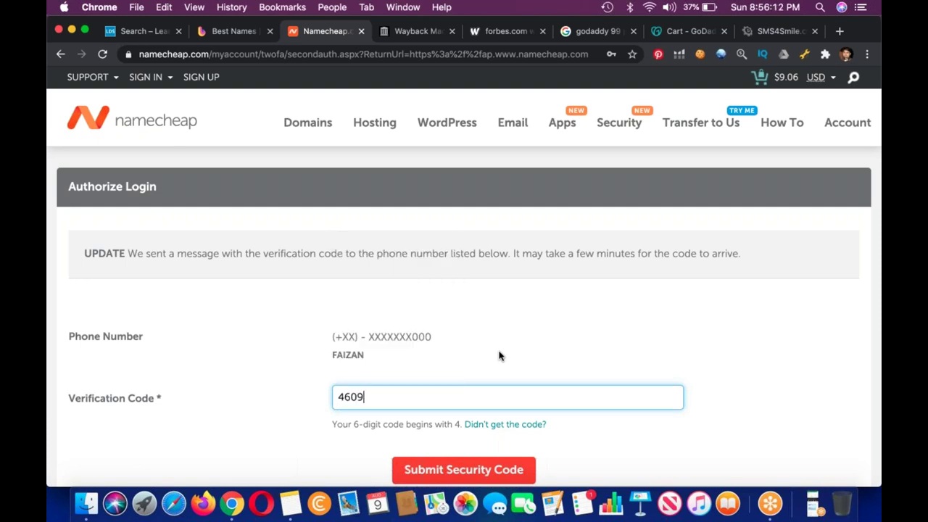
{"action": "left_click", "coordinate": [464, 470]}
{"action": "right_click", "coordinate": [151, 122]}
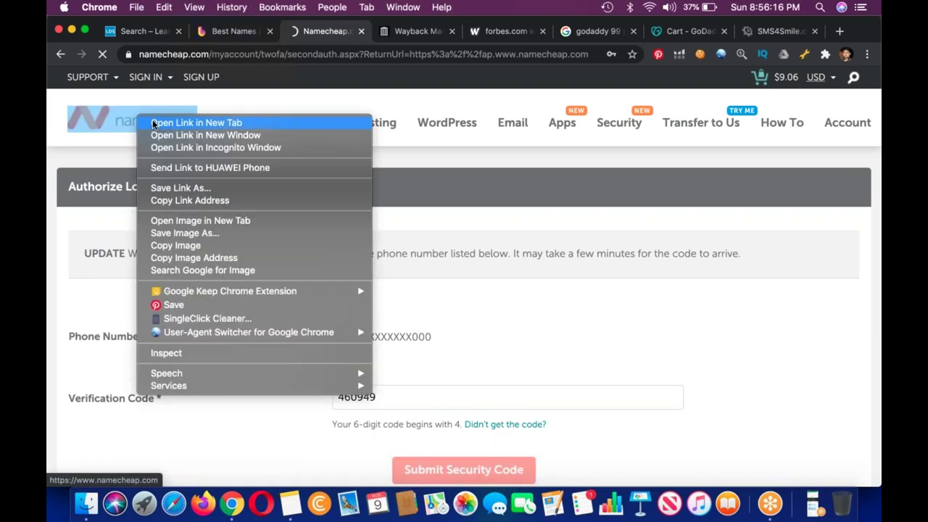
- View the cart showing numnumnumnum.com for 1 Year, totalling $8.66 with ICANN fee
{"action": "left_click", "coordinate": [158, 124]}
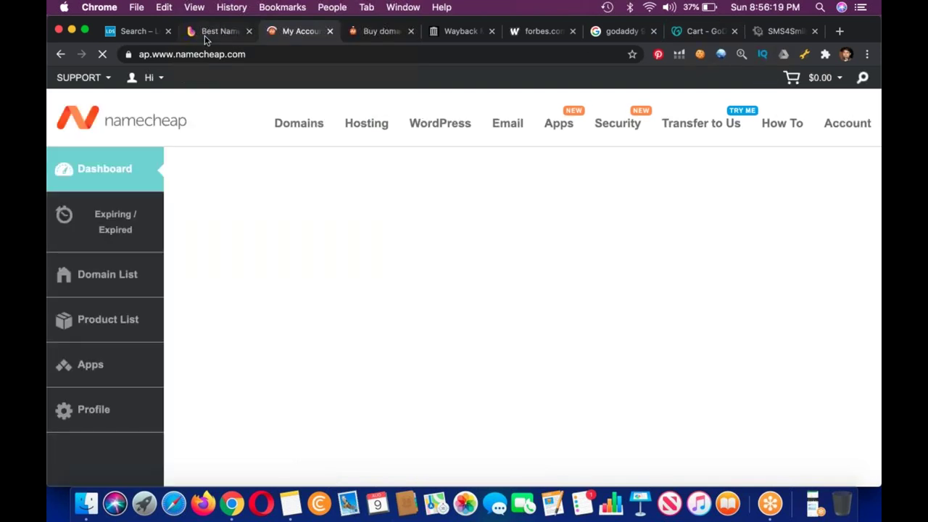
{"action": "left_click", "coordinate": [205, 34]}
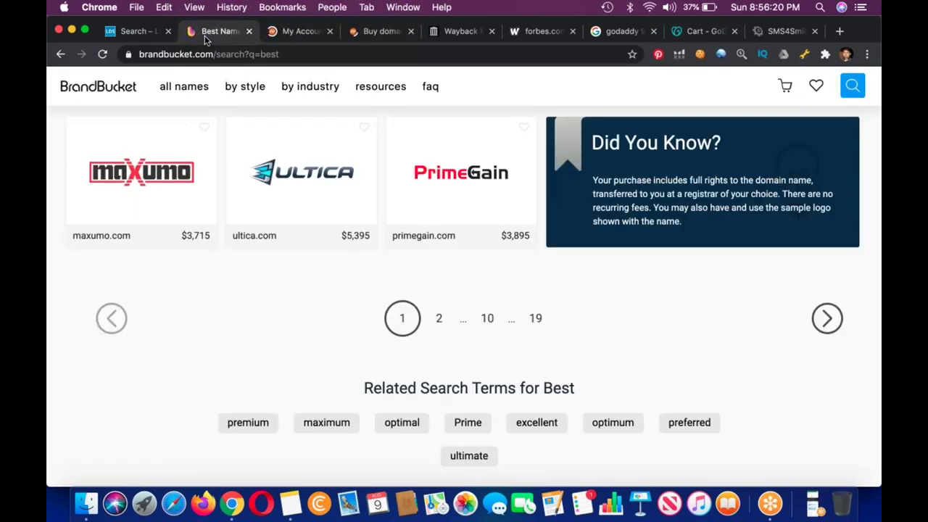
{"action": "left_click", "coordinate": [376, 32]}
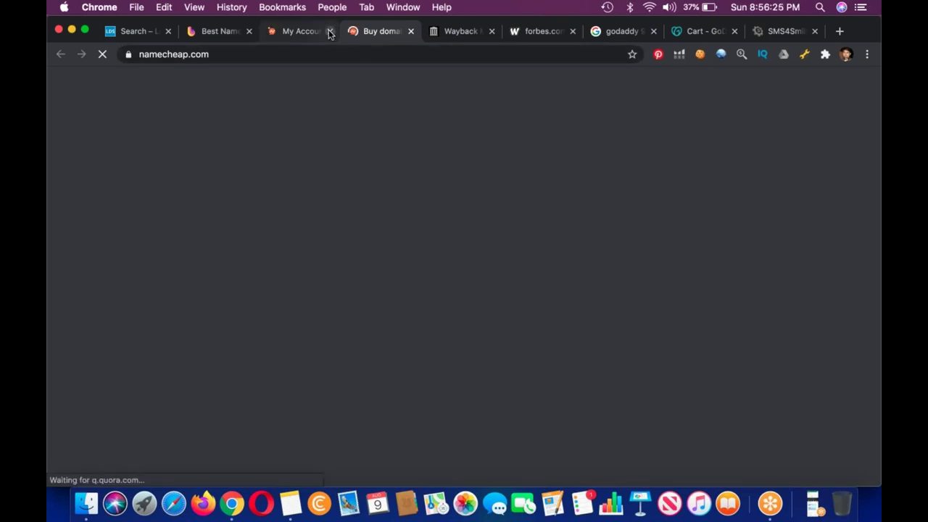
{"action": "left_click", "coordinate": [330, 31]}
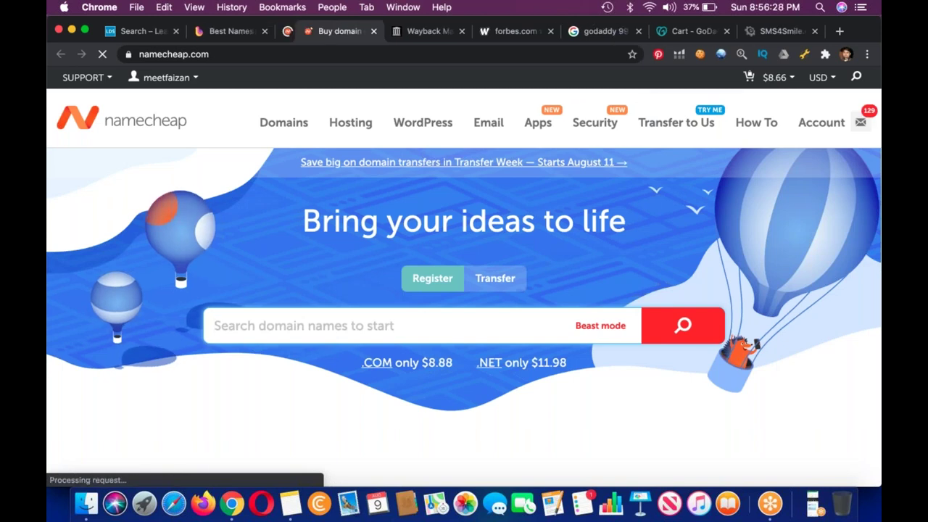
{"action": "mouse_move", "coordinate": [774, 77]}
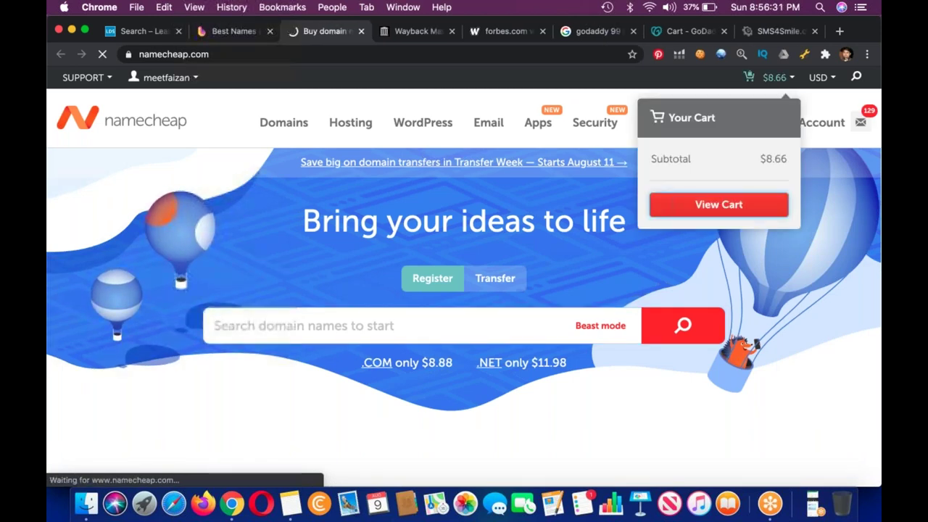
{"action": "left_click", "coordinate": [674, 205]}
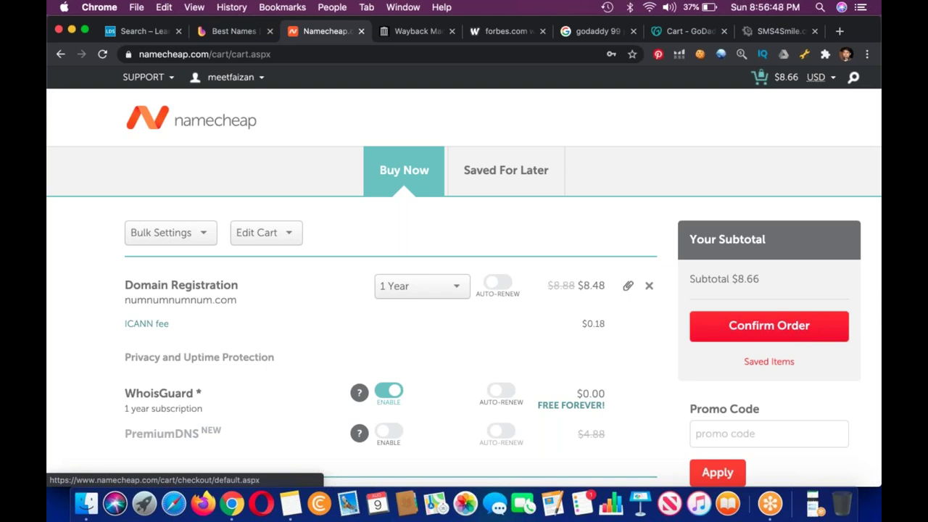
- Browse the registration period options in the dropdown, from 1 Year up to 10 Years
{"action": "left_click", "coordinate": [399, 284]}
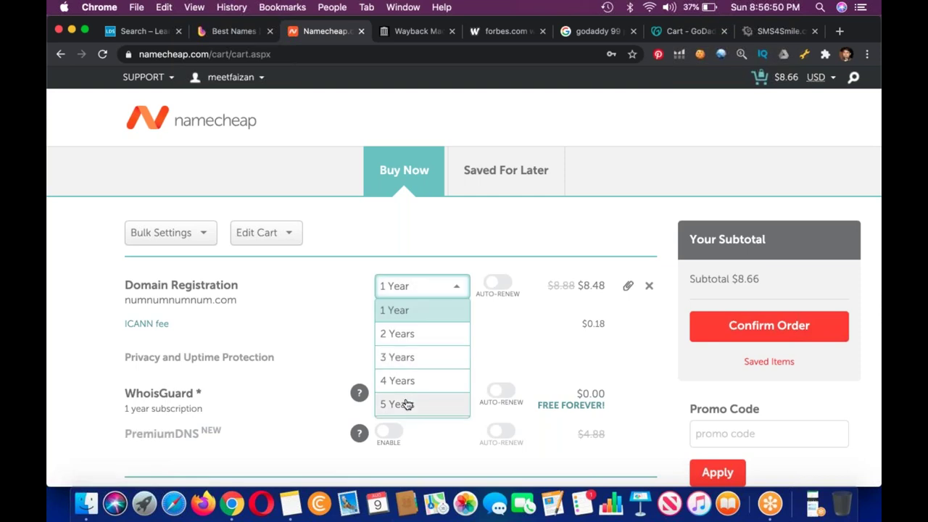
{"action": "scroll", "coordinate": [406, 404], "scroll_direction": "down", "scroll_amount": 5}
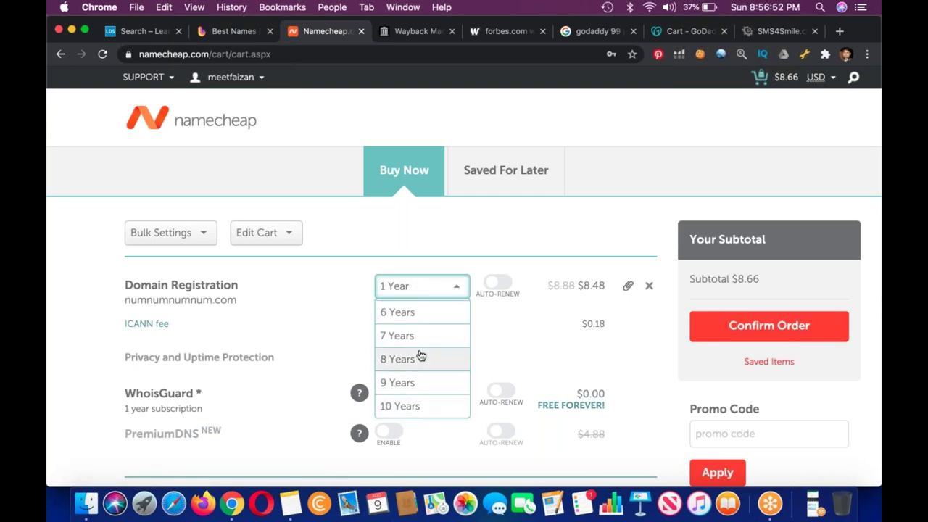
{"action": "scroll", "coordinate": [407, 328], "scroll_direction": "up", "scroll_amount": 5}
{"action": "scroll", "coordinate": [407, 328], "scroll_direction": "down", "scroll_amount": 4}
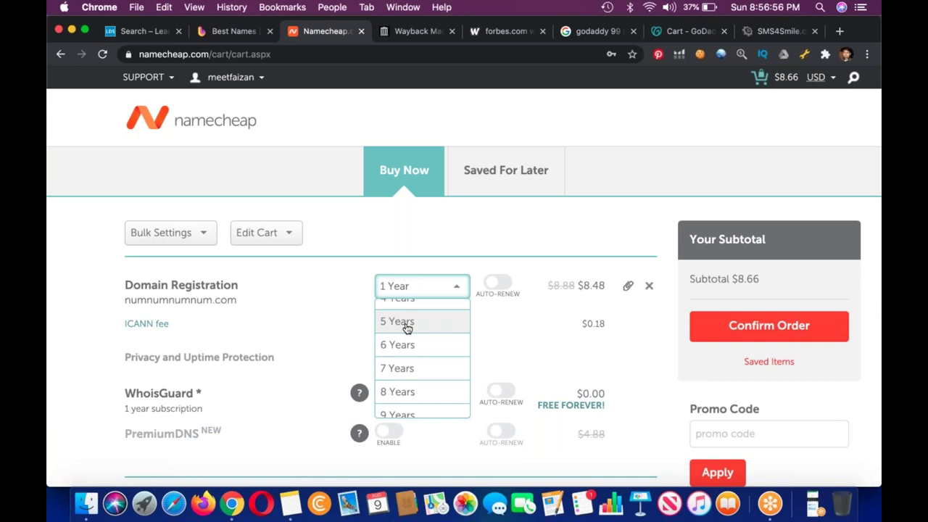
{"action": "scroll", "coordinate": [431, 343], "scroll_direction": "up", "scroll_amount": 3}
{"action": "scroll", "coordinate": [430, 344], "scroll_direction": "down", "scroll_amount": 2}
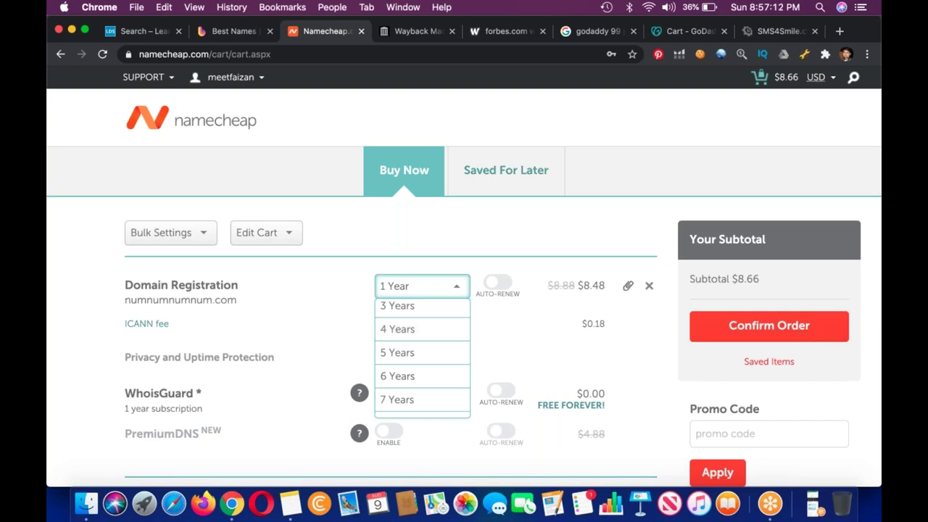
- Close the Wayback, Forbes, GoDaddy and GoDaddy cart tabs
{"action": "left_click", "coordinate": [452, 31]}
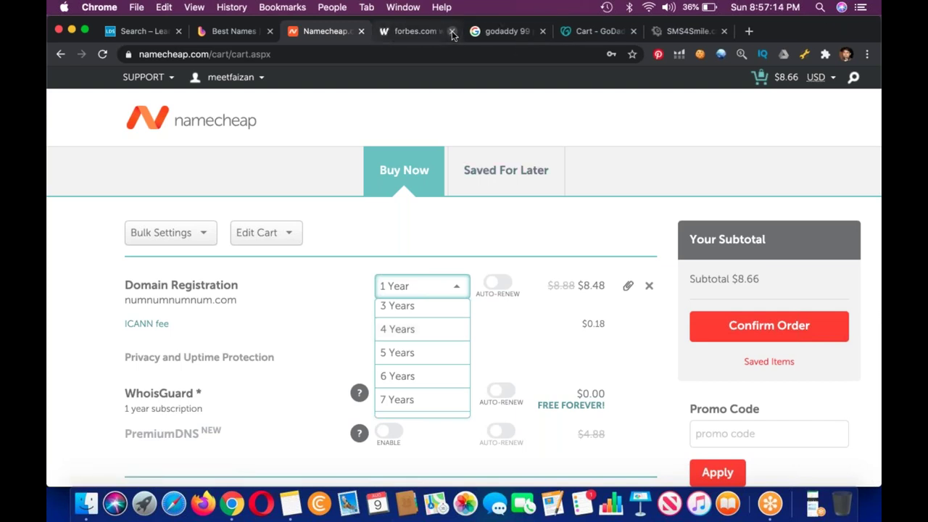
{"action": "left_click", "coordinate": [451, 32]}
{"action": "left_click", "coordinate": [451, 32]}
{"action": "left_click", "coordinate": [452, 31]}
{"action": "left_click", "coordinate": [452, 32]}
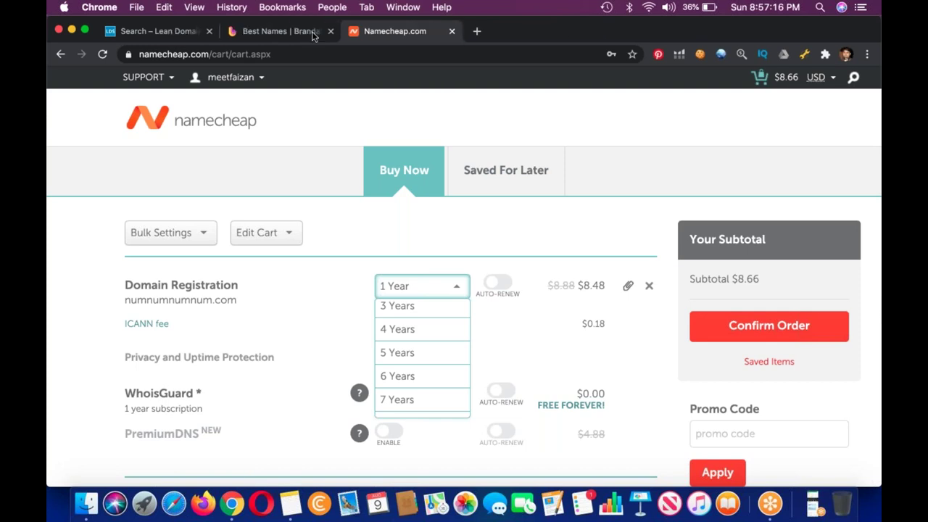
- Close the period dropdown keeping 1 Year, then bring the Notes lecture outline to the front
{"action": "left_click", "coordinate": [406, 245]}
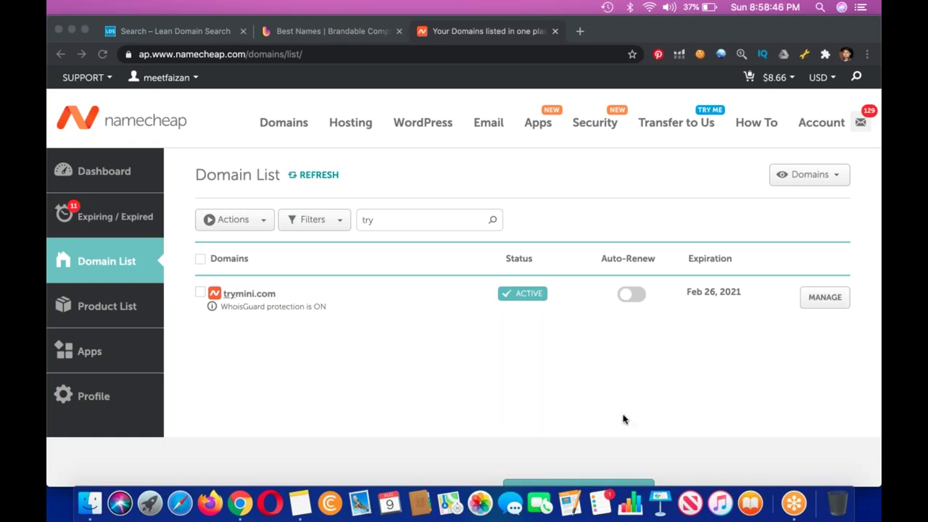
{"action": "left_click", "coordinate": [300, 501]}
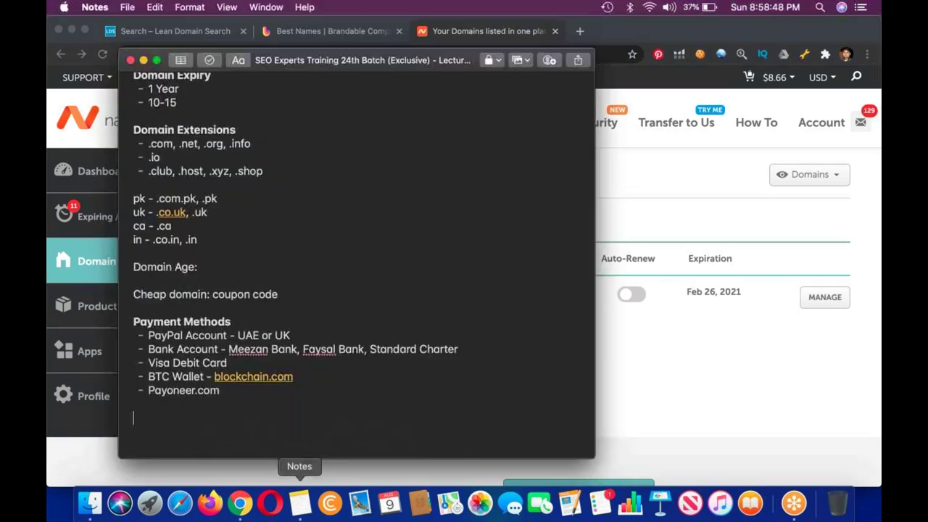
- Append '- High Competition - Clickbank, Your own product or Service' to the EMD Domain line
{"action": "scroll", "coordinate": [430, 307], "scroll_direction": "up", "scroll_amount": 10}
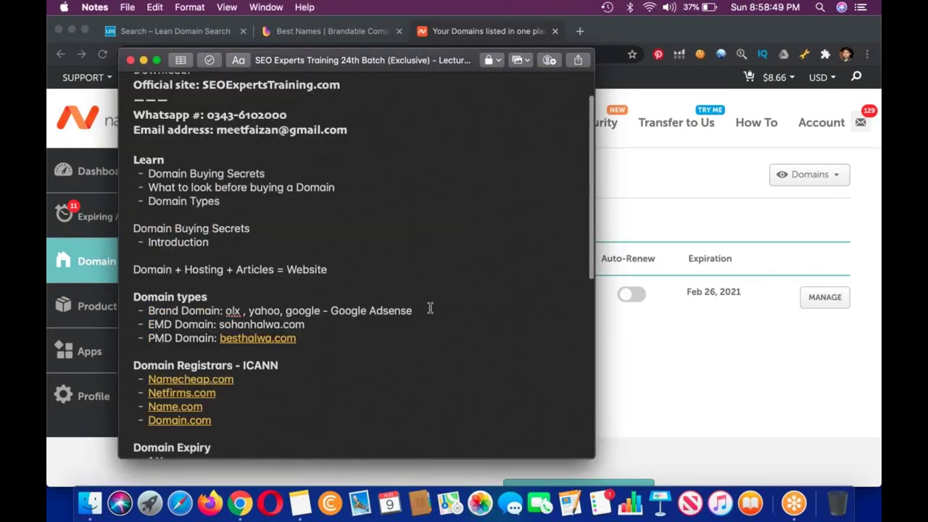
{"action": "left_click", "coordinate": [427, 328]}
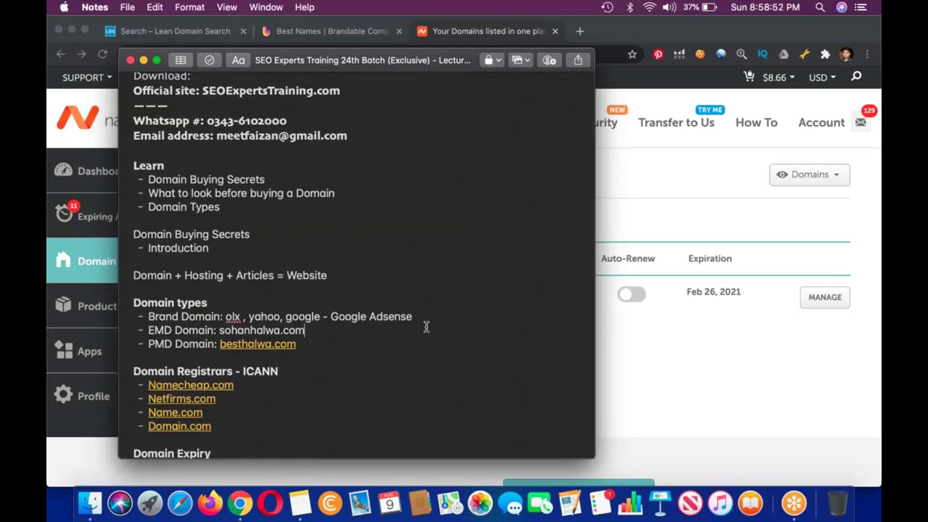
{"action": "type", "text": "- "}
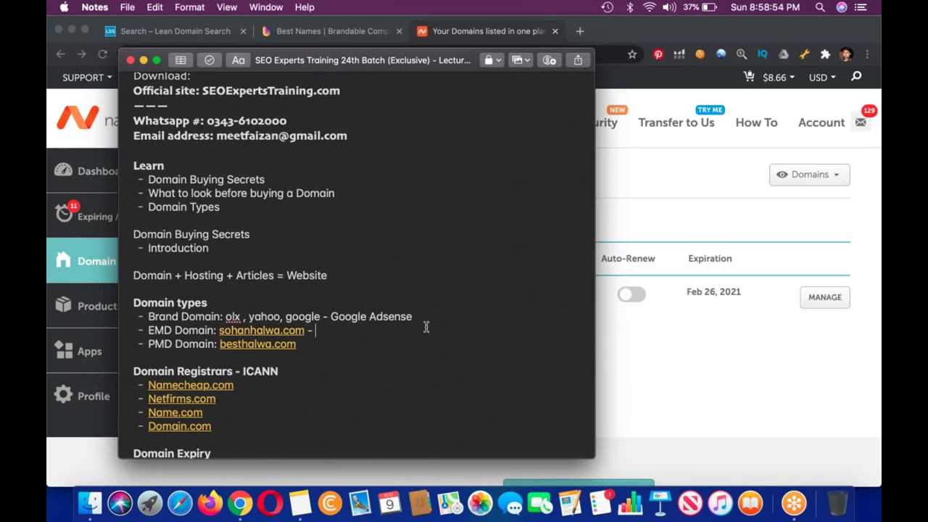
{"action": "type", "text": "High Competit"}
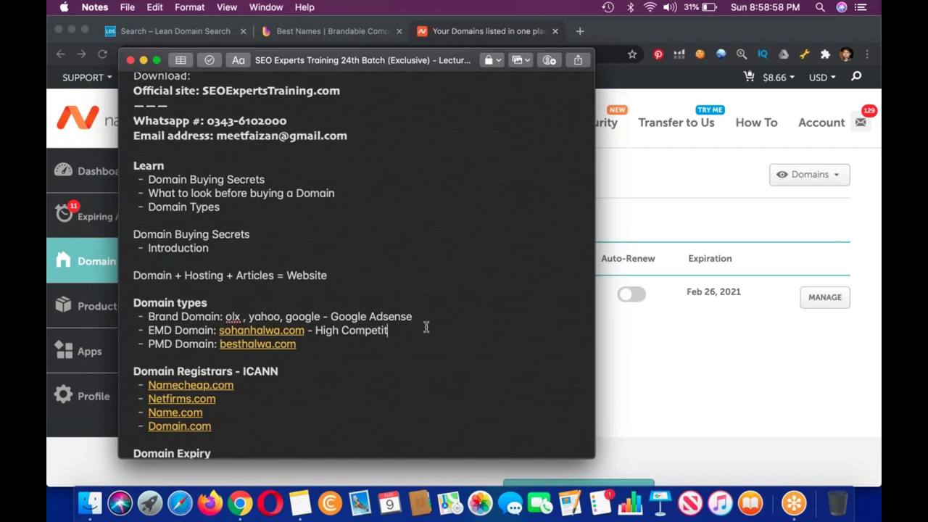
{"action": "type", "text": "ion - Clis"}
{"action": "key", "text": "BackSpace"}
{"action": "type", "text": "ckbank, "}
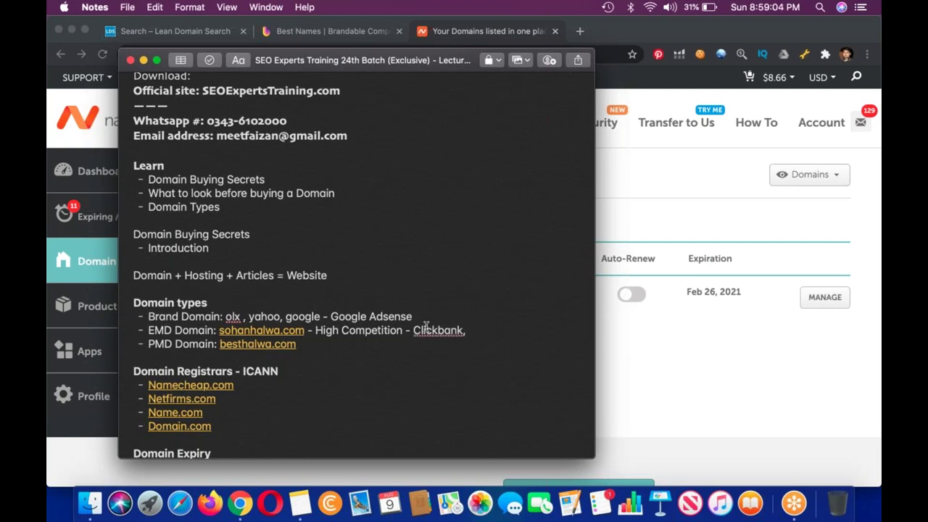
{"action": "type", "text": "Your own product or S"}
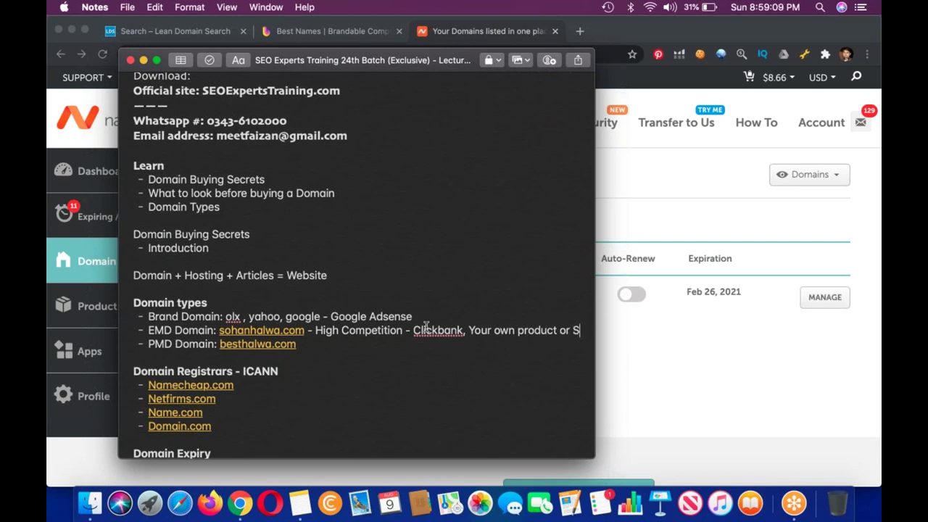
{"action": "type", "text": "ervice"}
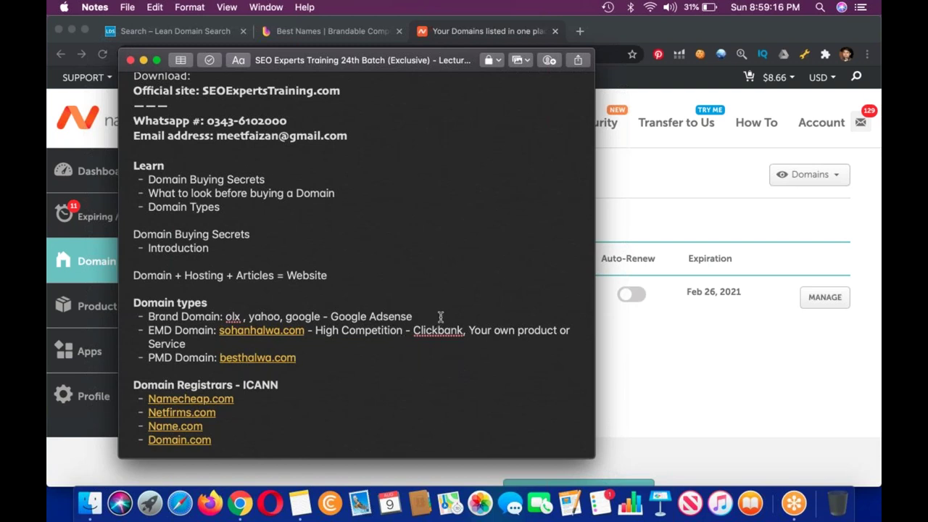
- Add 'Amazon' after Google Adsense and an '- eCom store' note on the EMD line
{"action": "type", "text": "& Amazon"}
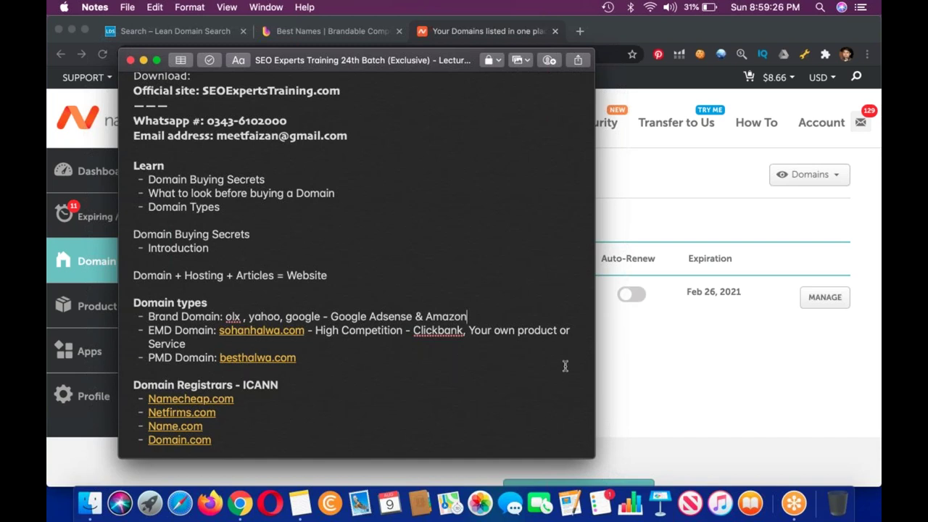
{"action": "type", "text": "-"}
{"action": "key", "text": "BackSpace"}
{"action": "key", "text": "BackSpace"}
{"action": "left_click", "coordinate": [336, 344]}
{"action": "type", "text": "- eCom store"}
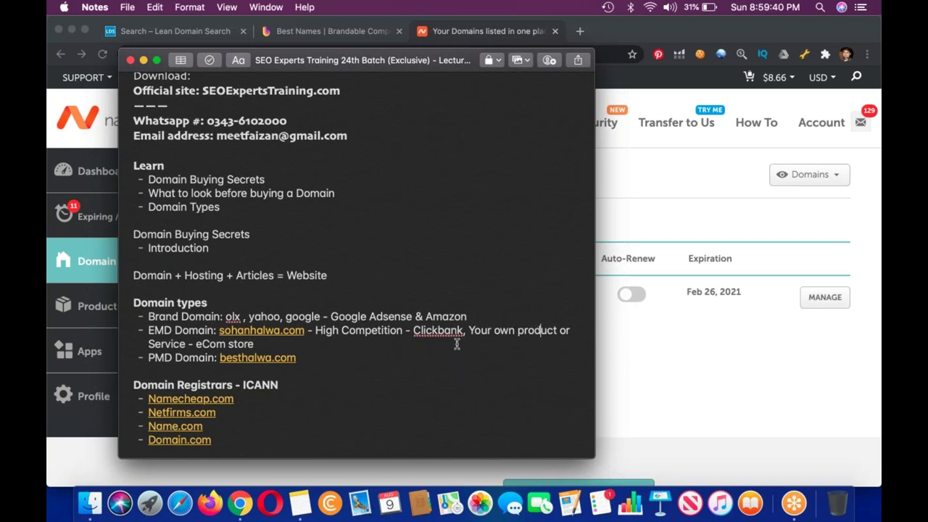
- Add 'eCom Store' to the Brand Domain line and delete the misplaced eCom store note from EMD
{"action": "left_click", "coordinate": [503, 317]}
{"action": "type", "text": "- Brand Dom"}
{"action": "key", "text": "BackSpace"}
{"action": "key", "text": "BackSpace"}
{"action": "key", "text": "BackSpace"}
{"action": "key", "text": "BackSpace"}
{"action": "key", "text": "BackSpace"}
{"action": "key", "text": "BackSpace"}
{"action": "key", "text": "BackSpace"}
{"action": "key", "text": "BackSpace"}
{"action": "key", "text": "BackSpace"}
{"action": "type", "text": "eCom Store"}
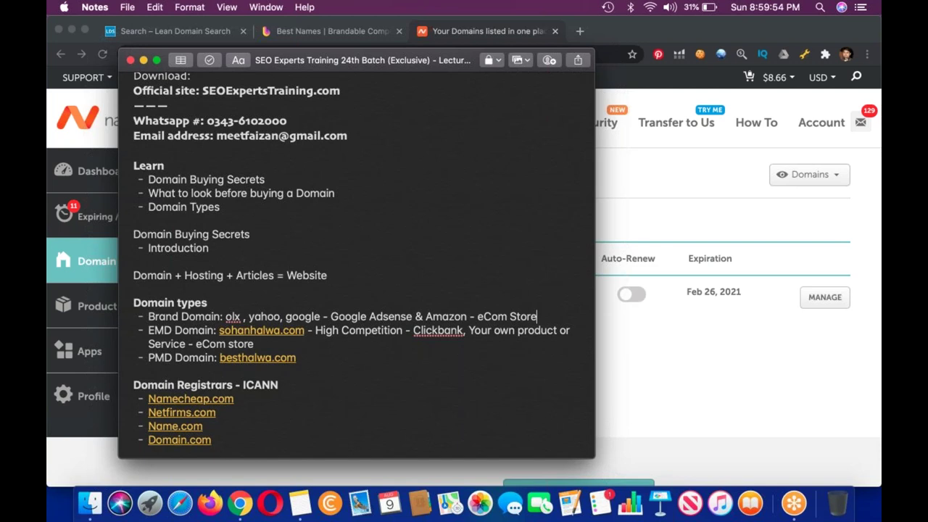
{"action": "left_click_drag", "start_coordinate": [260, 342], "coordinate": [185, 344]}
{"action": "key", "text": "BackSpace"}
{"action": "left_click", "coordinate": [551, 316]}
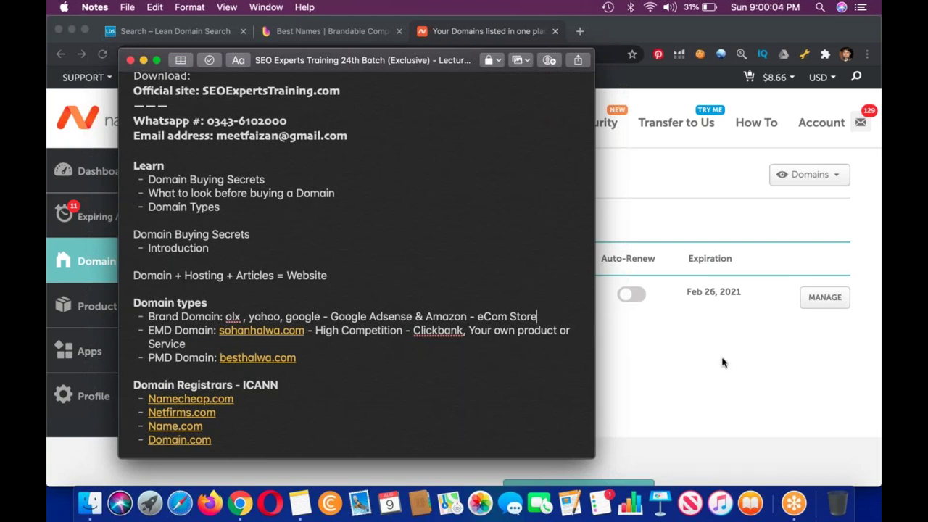
{"action": "left_click", "coordinate": [647, 377]}
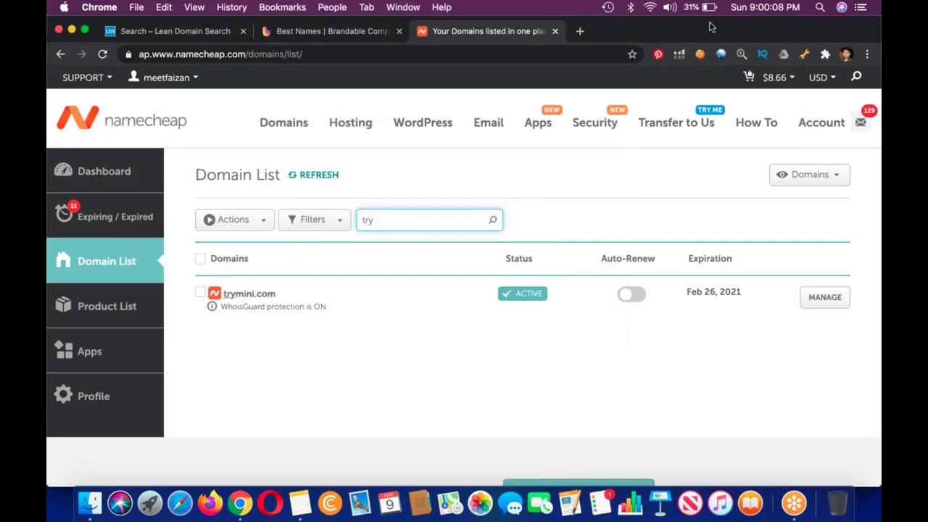
- Open trymini.com's management page and set its Nameservers option to Custom DNS
{"action": "left_click", "coordinate": [537, 367]}
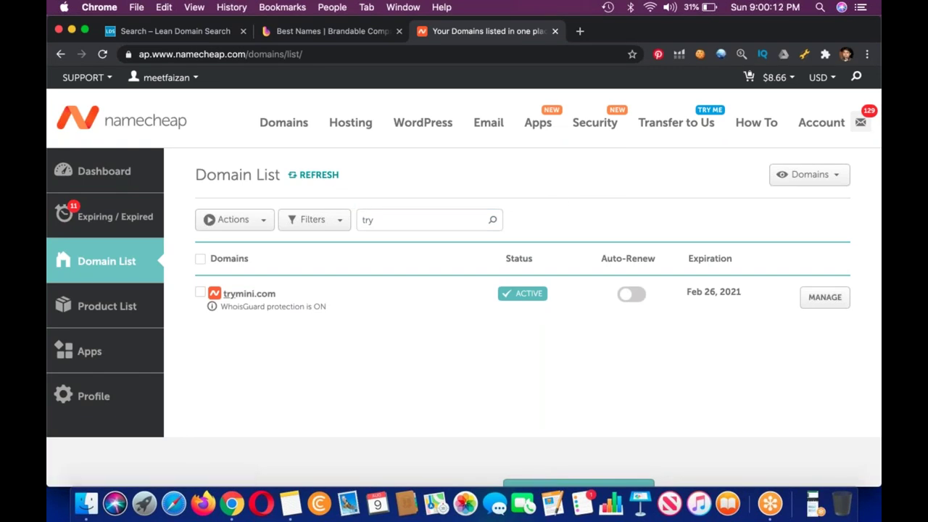
{"action": "left_click", "coordinate": [808, 294]}
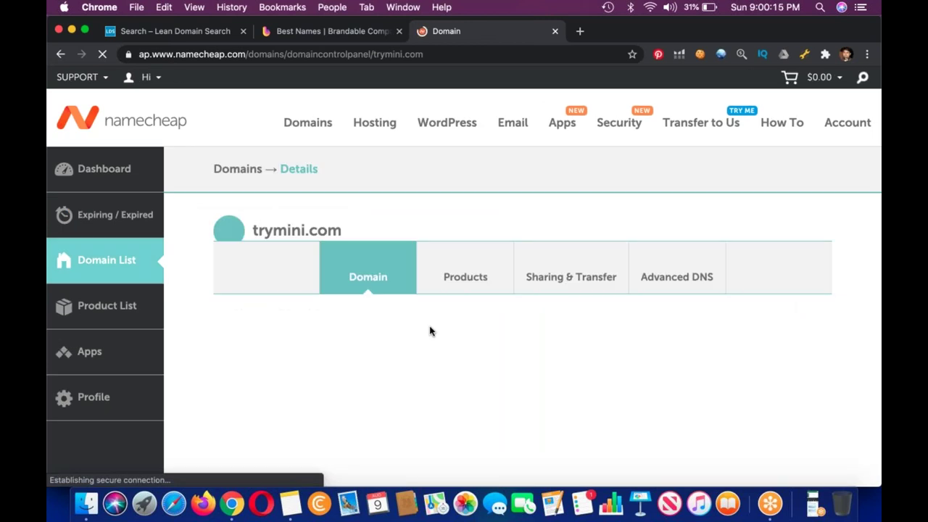
{"action": "scroll", "coordinate": [430, 331], "scroll_direction": "down", "scroll_amount": 2}
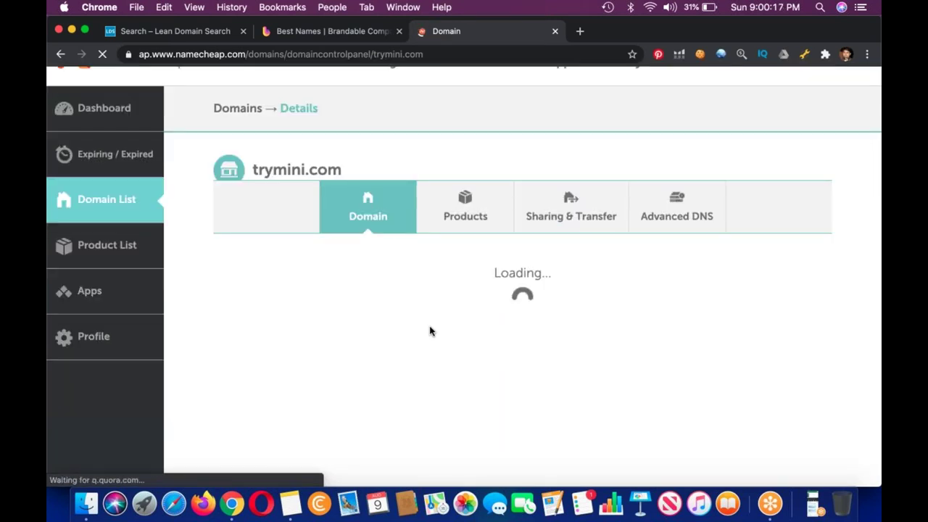
{"action": "scroll", "coordinate": [430, 332], "scroll_direction": "down", "scroll_amount": 3}
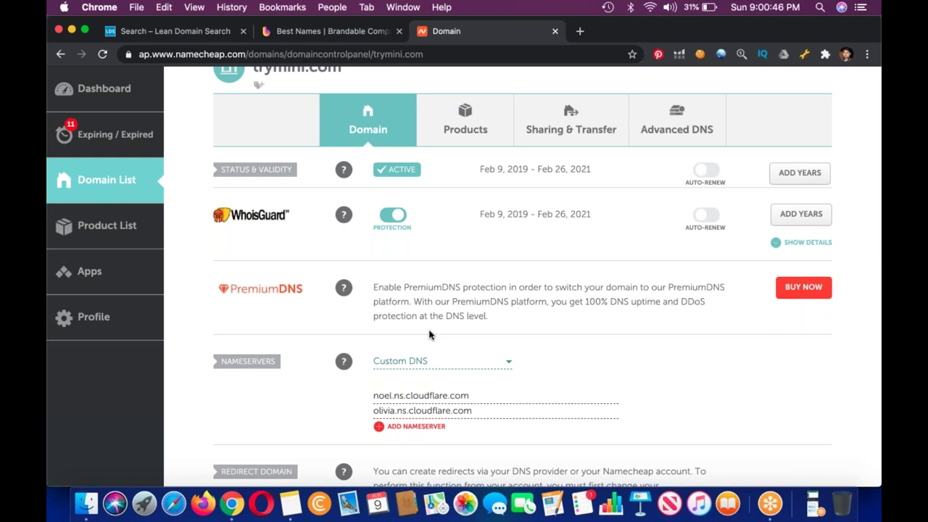
{"action": "left_click", "coordinate": [421, 360]}
{"action": "left_click", "coordinate": [414, 373]}
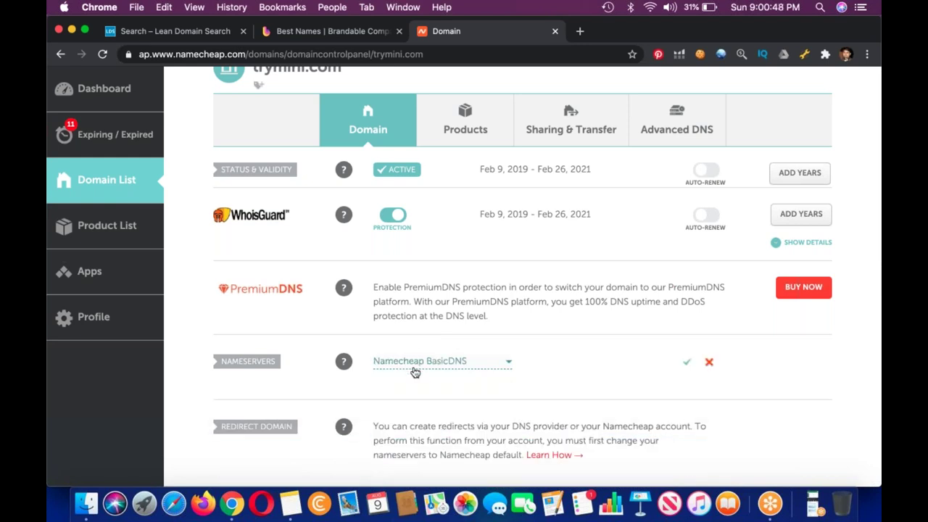
{"action": "left_click", "coordinate": [479, 366]}
{"action": "left_click", "coordinate": [475, 425]}
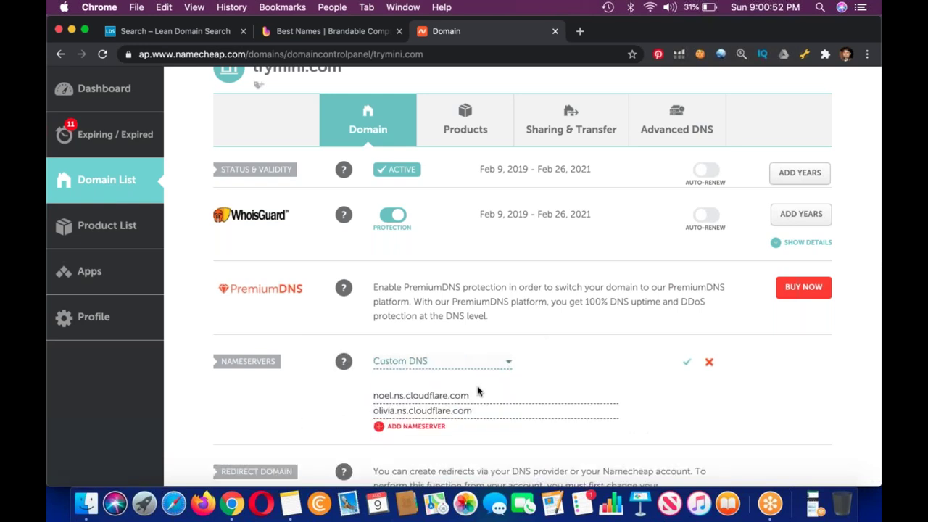
- Replace the Cloudflare nameservers with ns1.uphost.io and ns2.uphost.io
{"action": "triple_click", "coordinate": [477, 391]}
{"action": "type", "text": "ns1.uphost.io"}
{"action": "key", "text": "Tab"}
{"action": "type", "text": "ns2.uphost.io"}
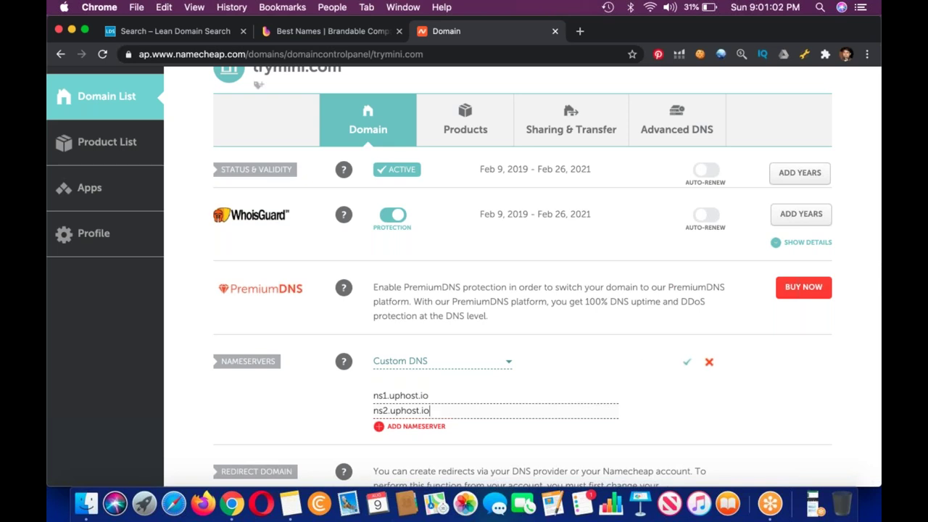